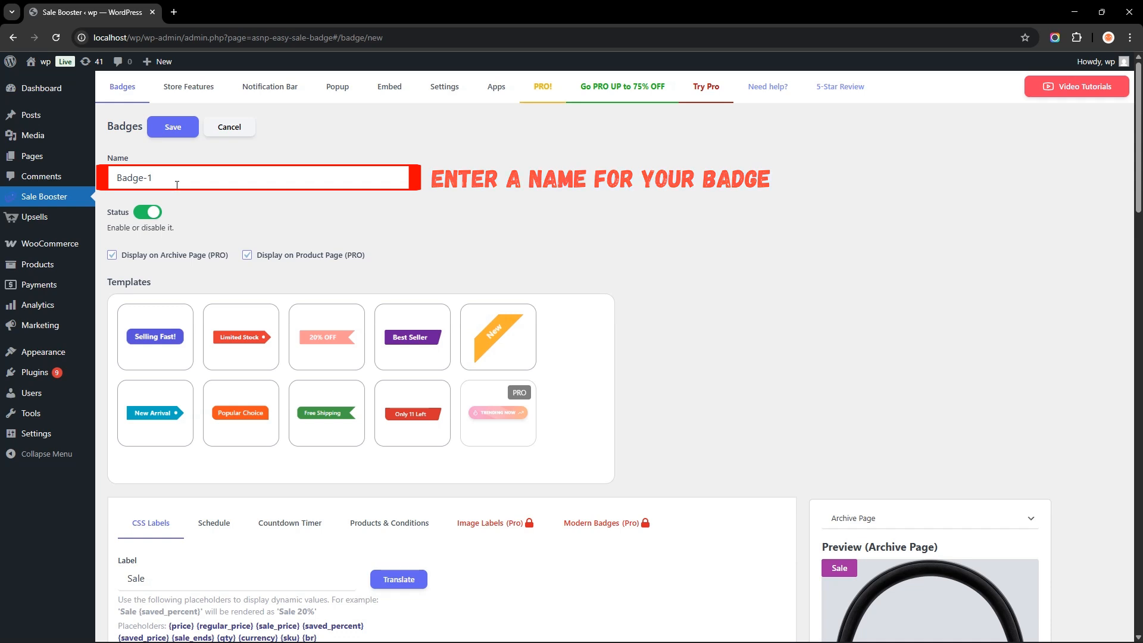
- Choose the Selling Fast! badge template after previewing a few others
scroll(235, 209, down, 3)
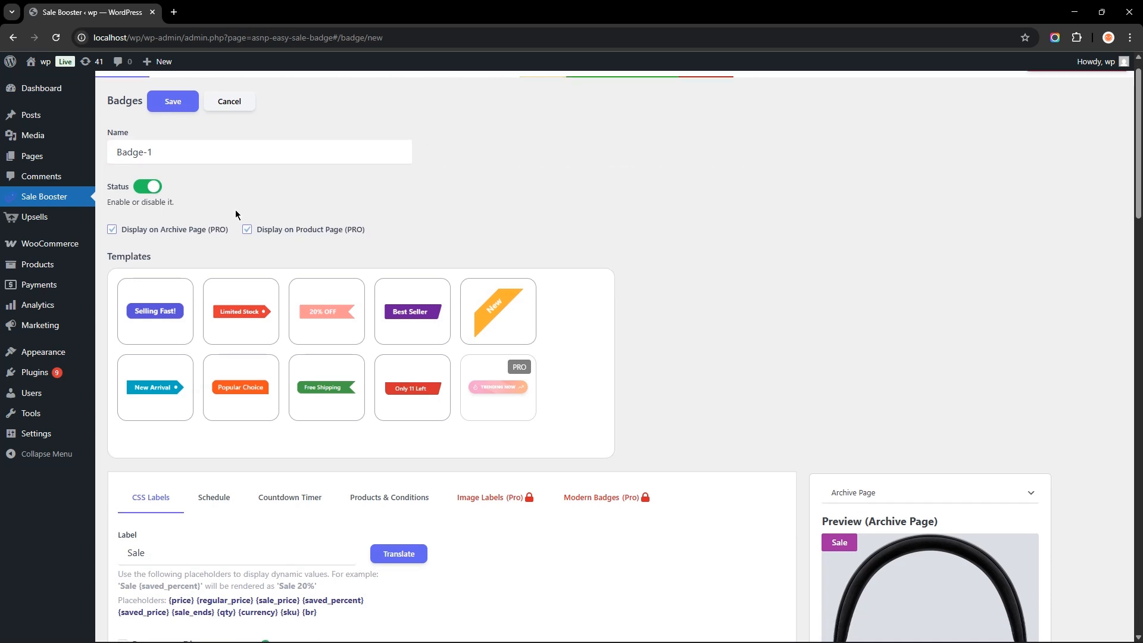
click(242, 184)
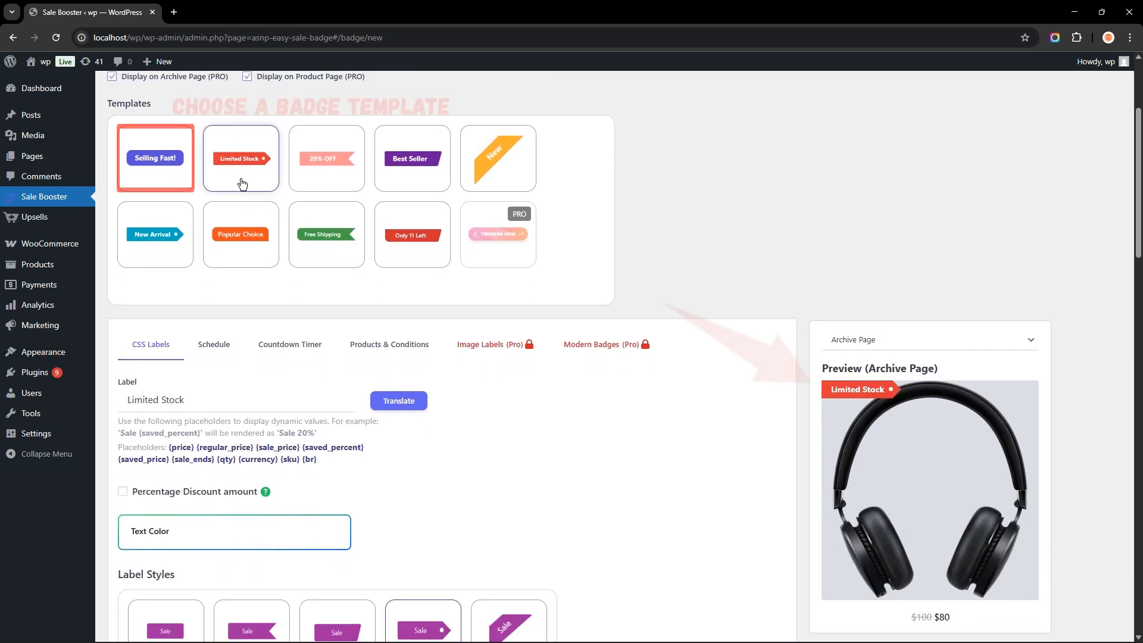
click(171, 181)
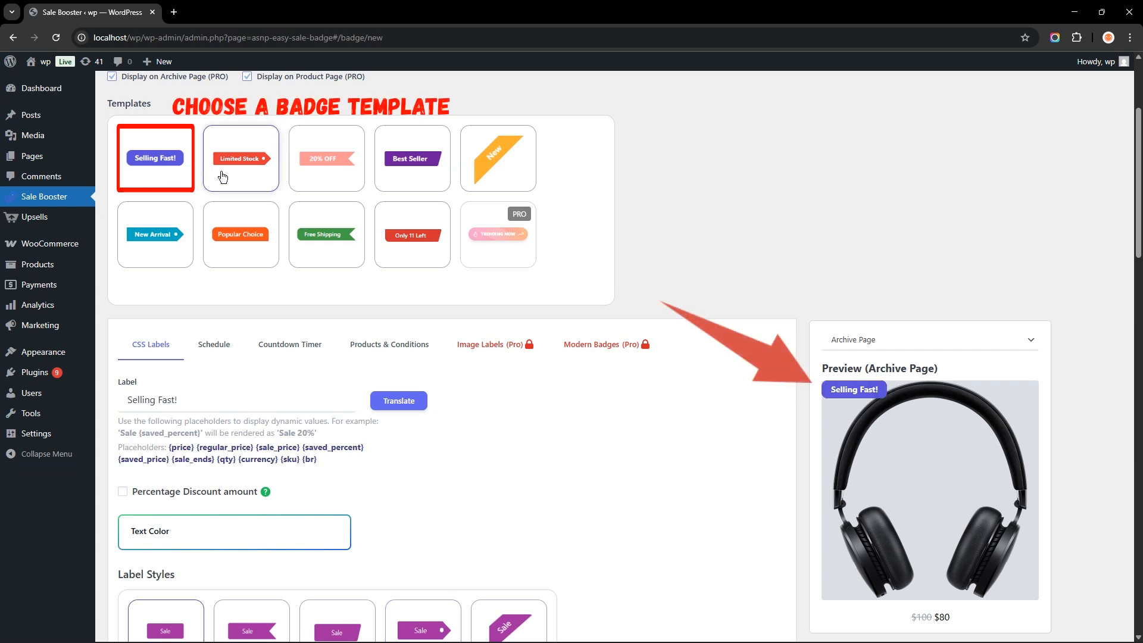
click(318, 172)
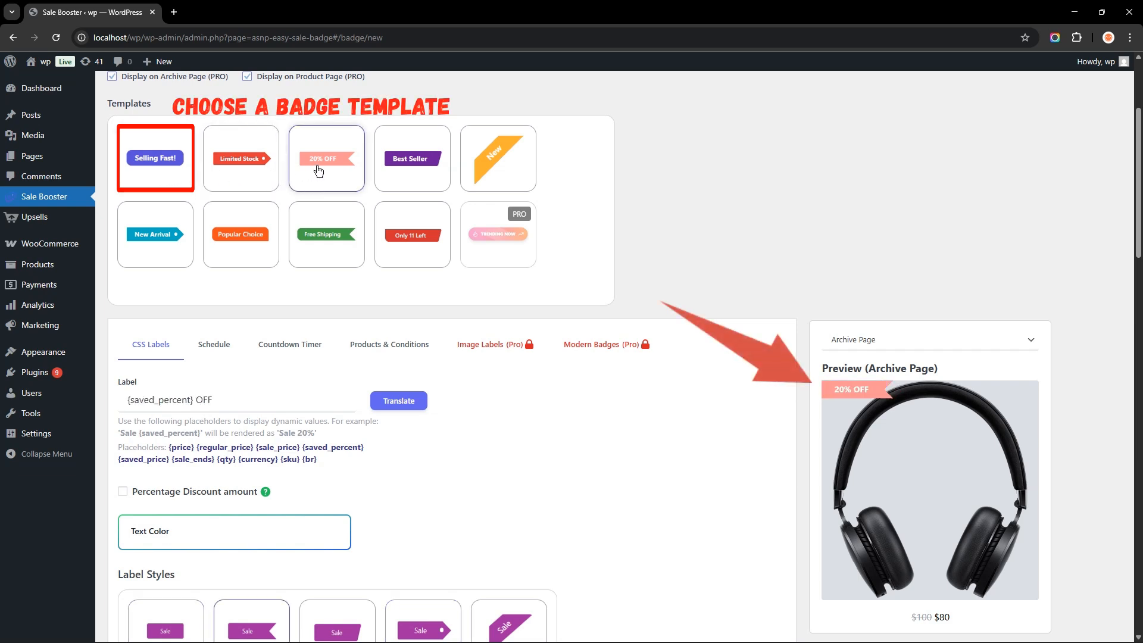
click(159, 172)
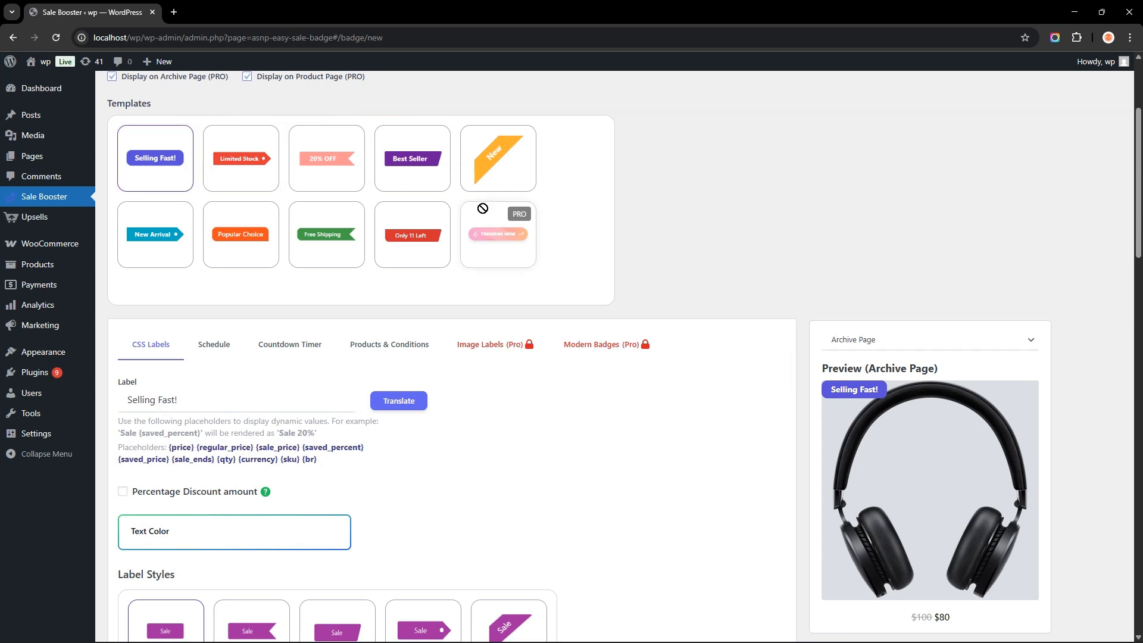
- Set the label colour to the purple swatch in the colour picker's palette
scroll(481, 211, down, 3)
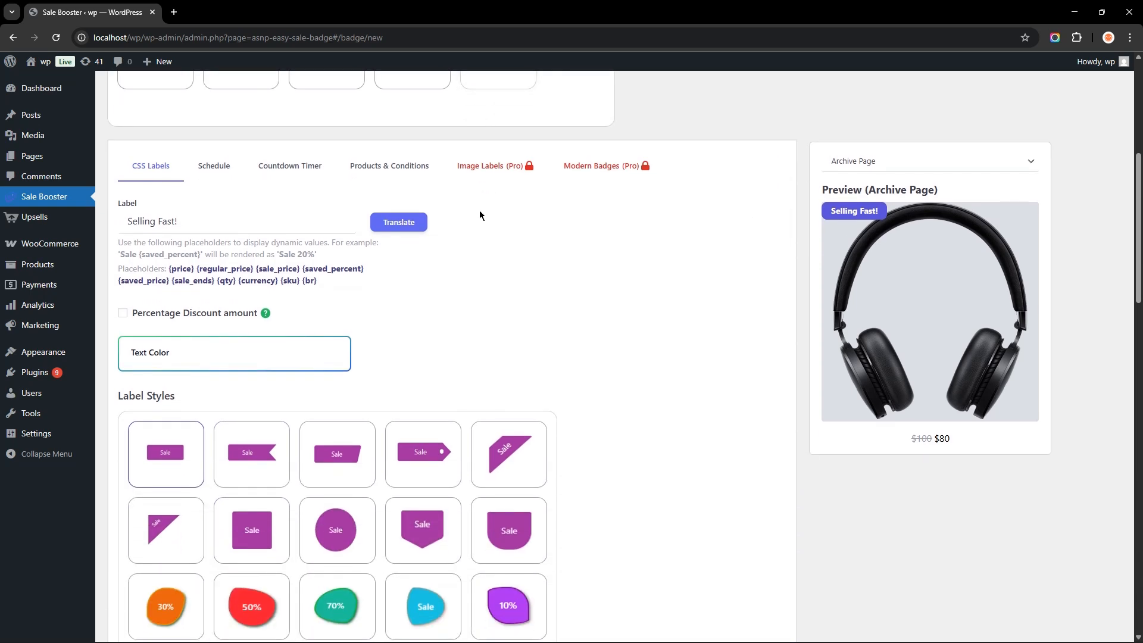
scroll(480, 213, down, 2)
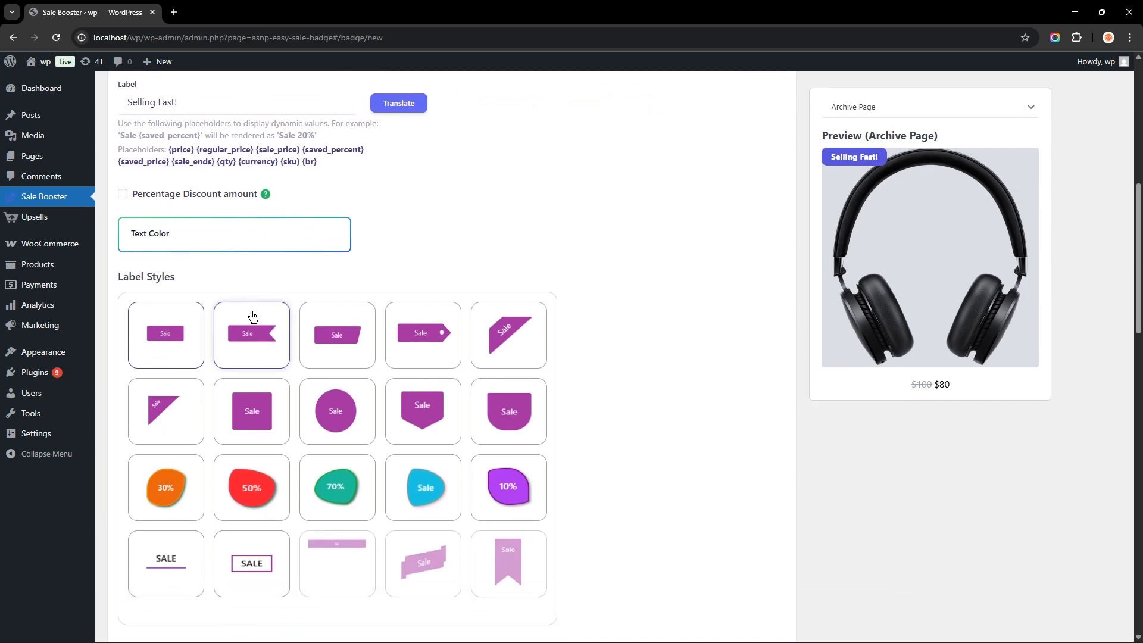
scroll(534, 264, down, 7)
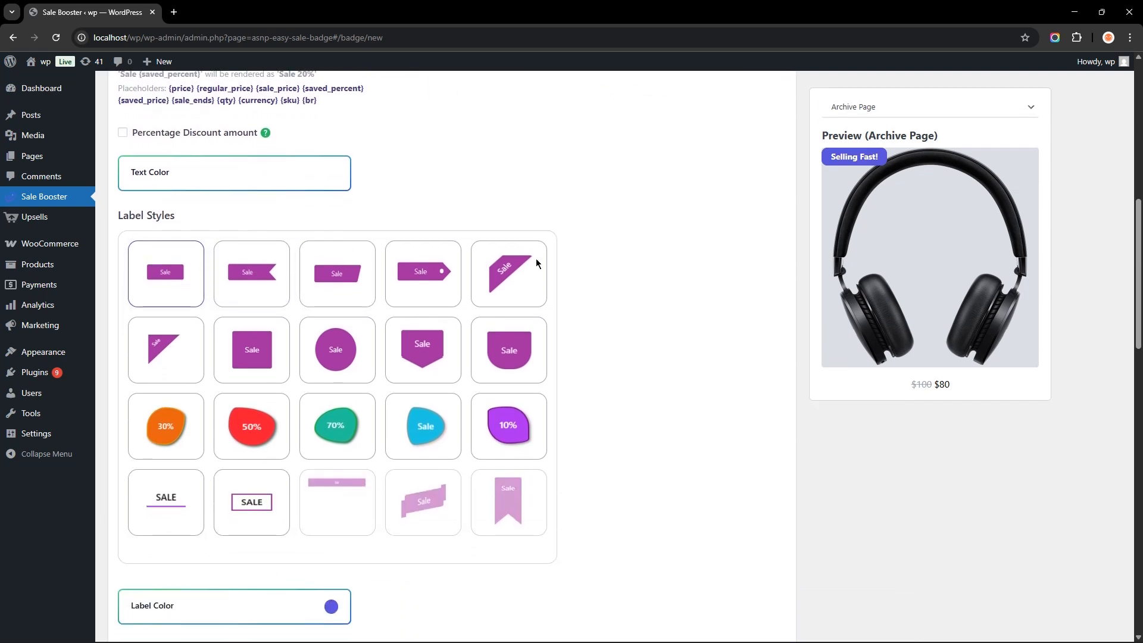
click(331, 256)
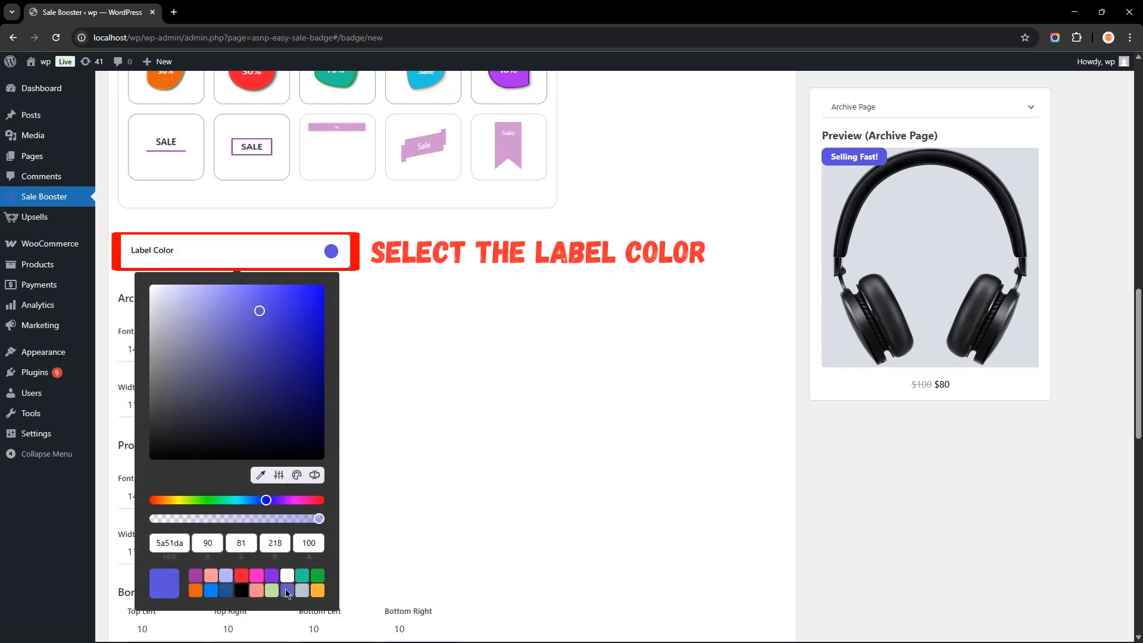
click(257, 590)
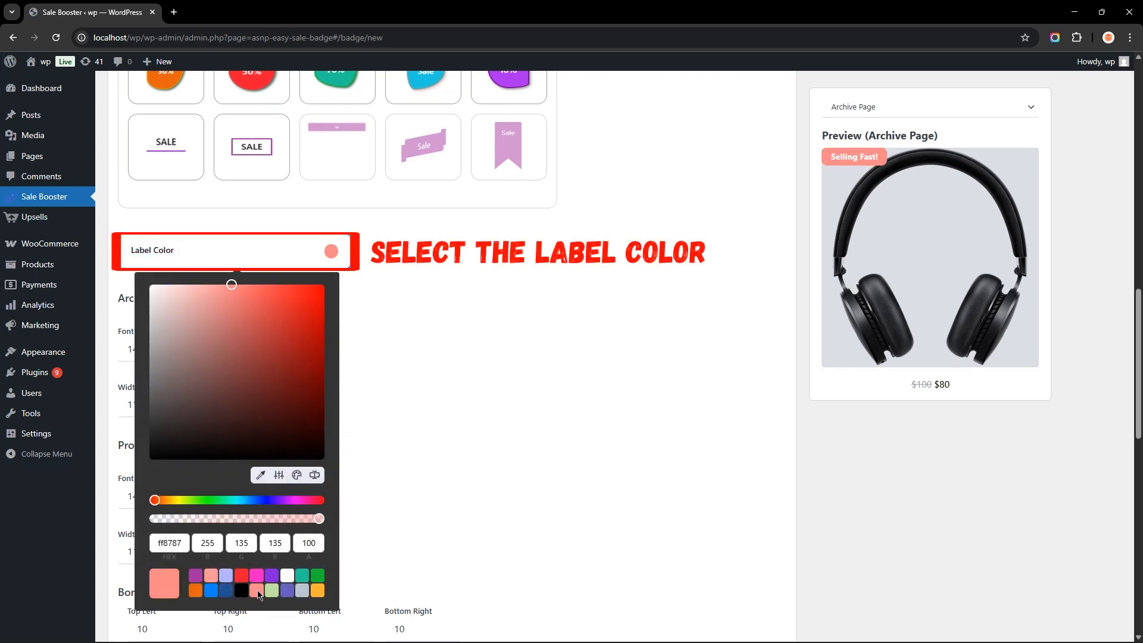
click(272, 591)
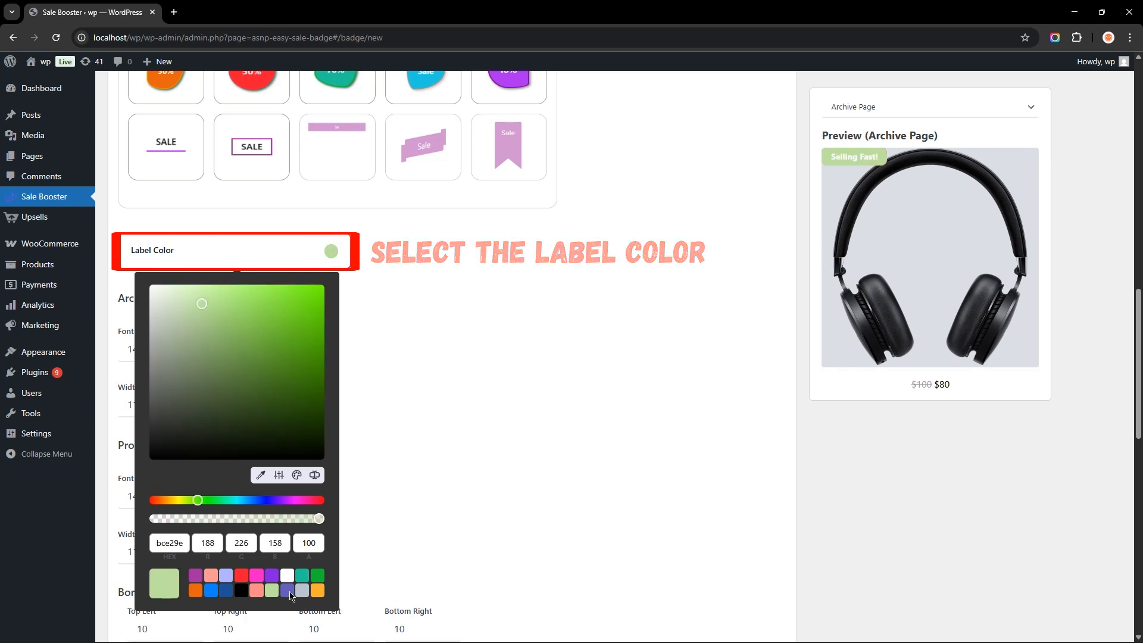
click(287, 591)
click(583, 394)
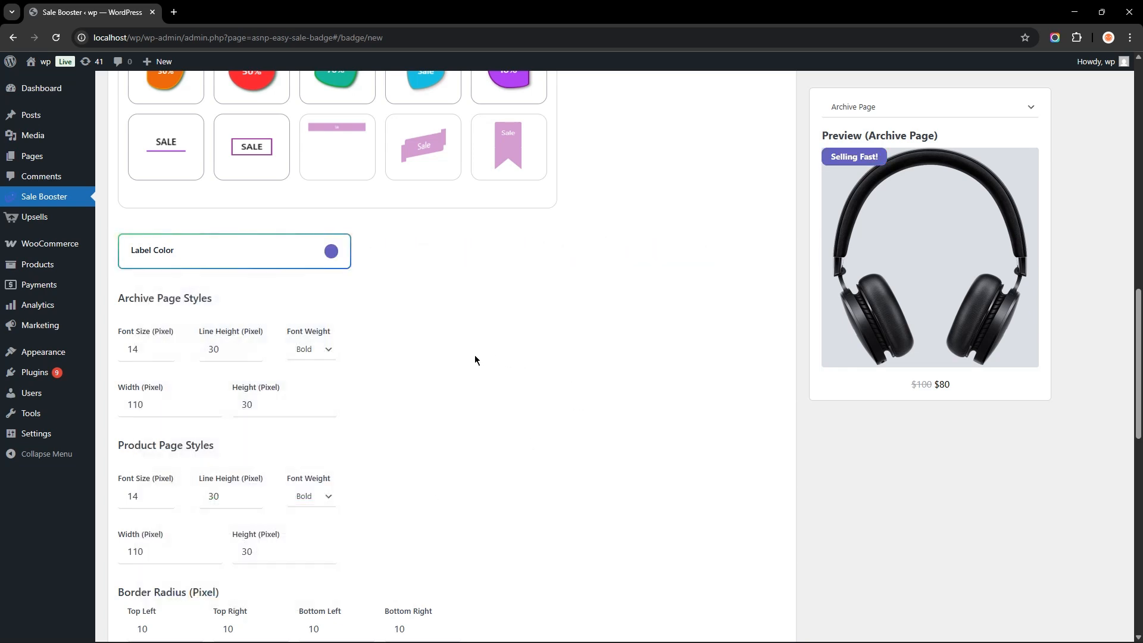
- Cycle the label position through right, bottom and back to top left, then offset it 5 px from top and left
scroll(475, 359, down, 1)
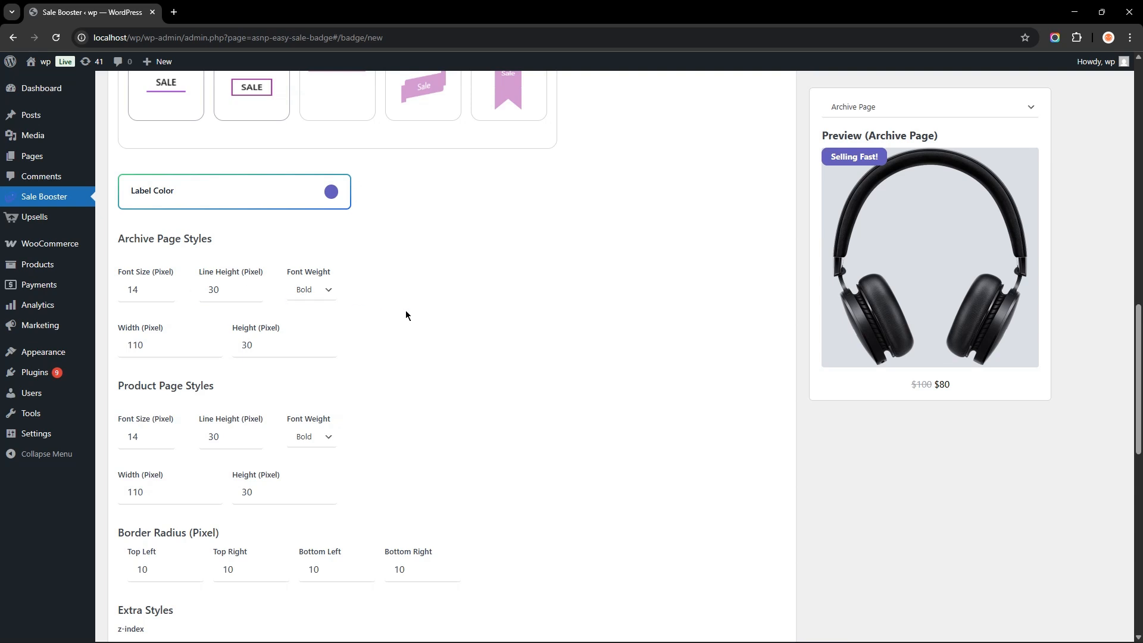
scroll(405, 315, down, 4)
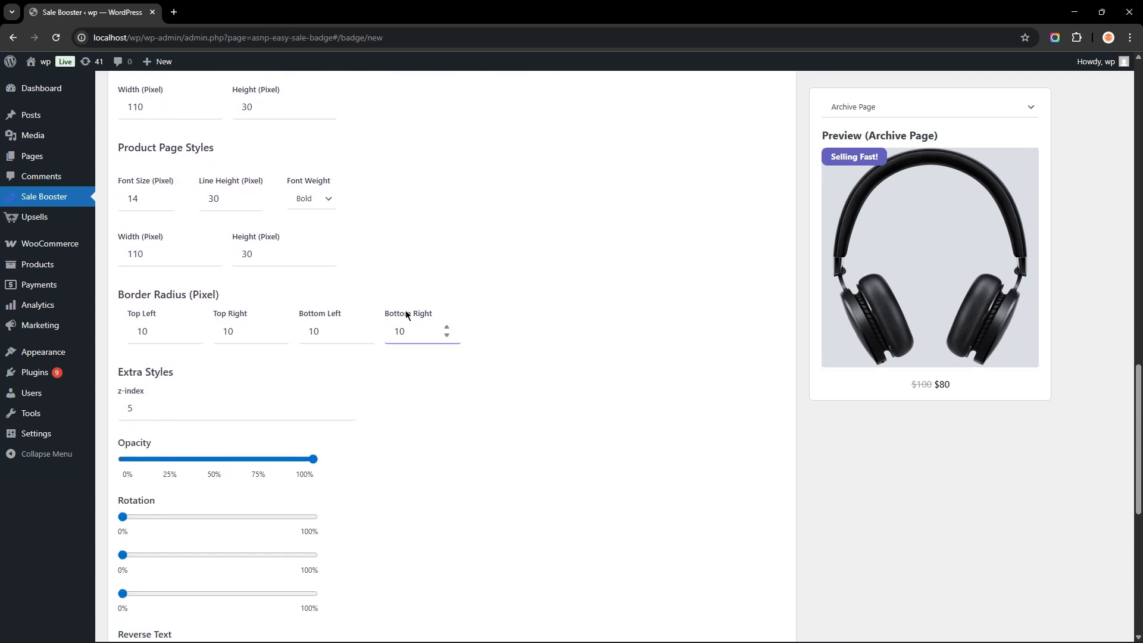
scroll(405, 315, down, 6)
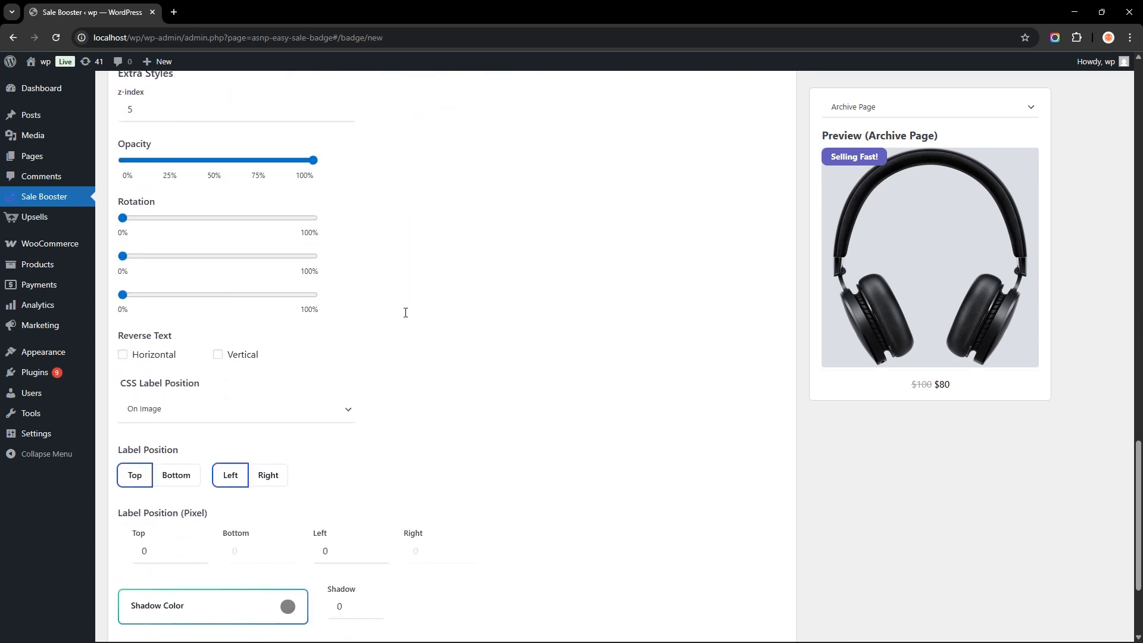
scroll(405, 312, down, 1)
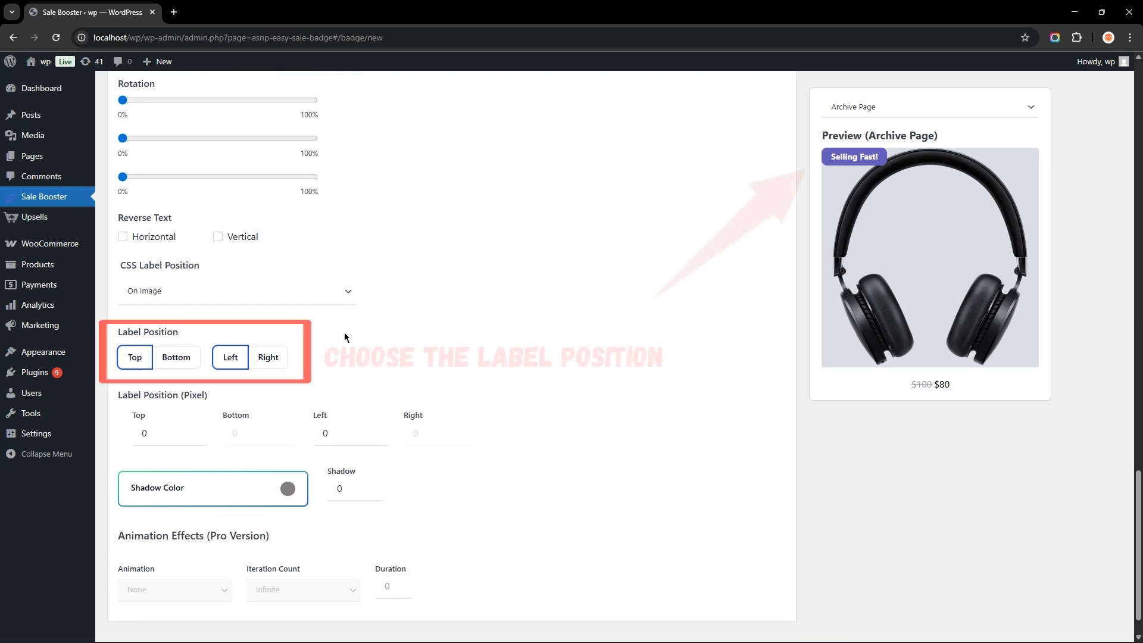
click(269, 359)
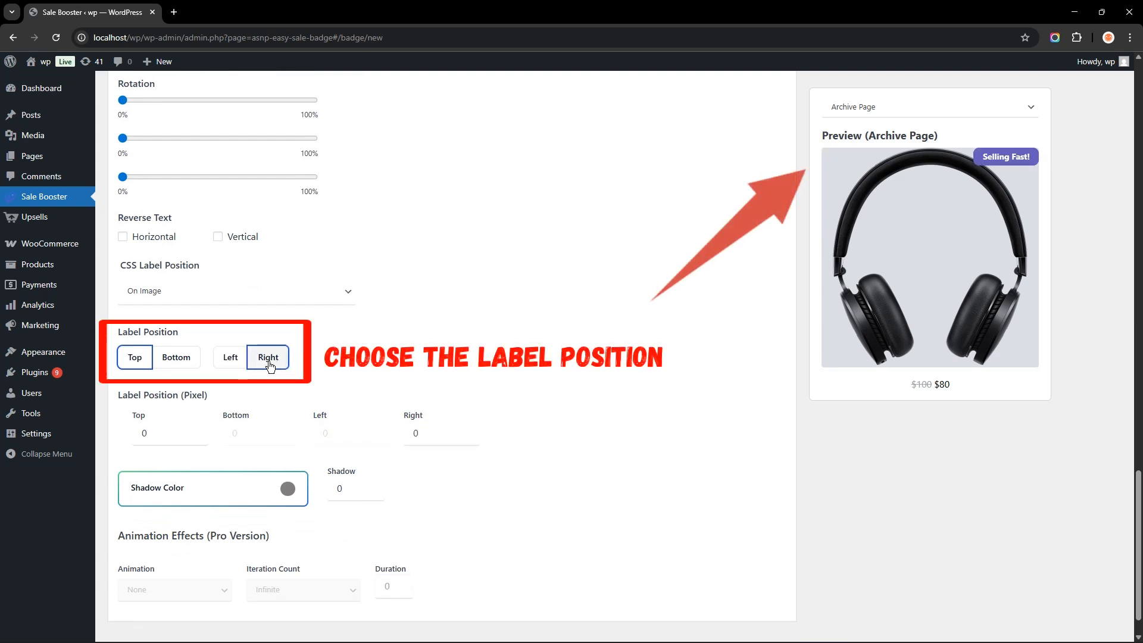
click(234, 361)
click(182, 357)
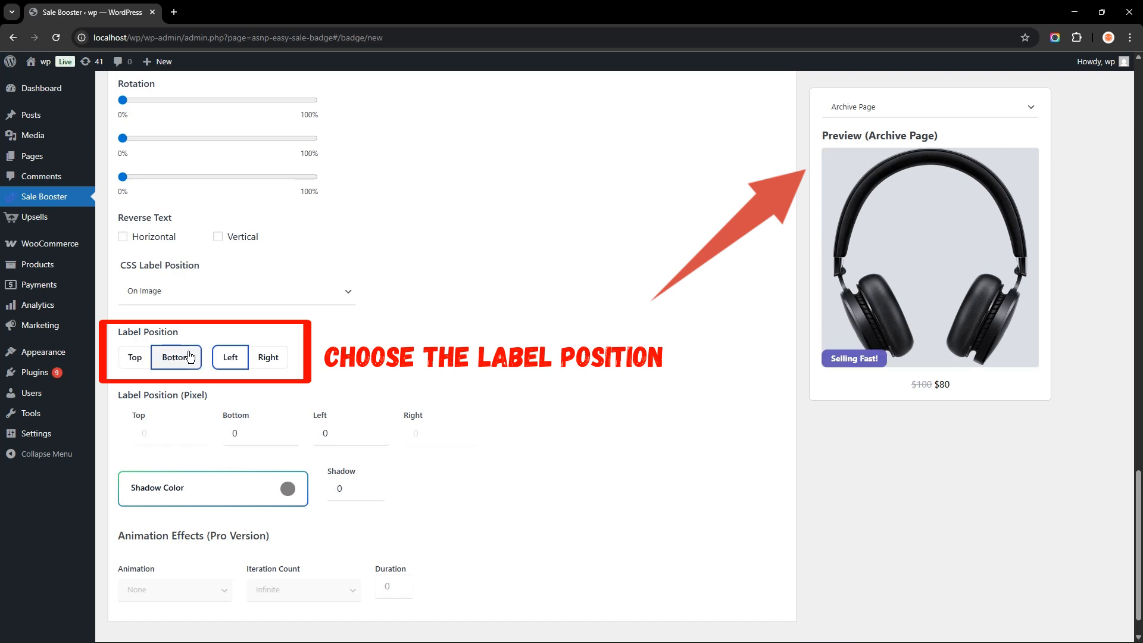
click(138, 361)
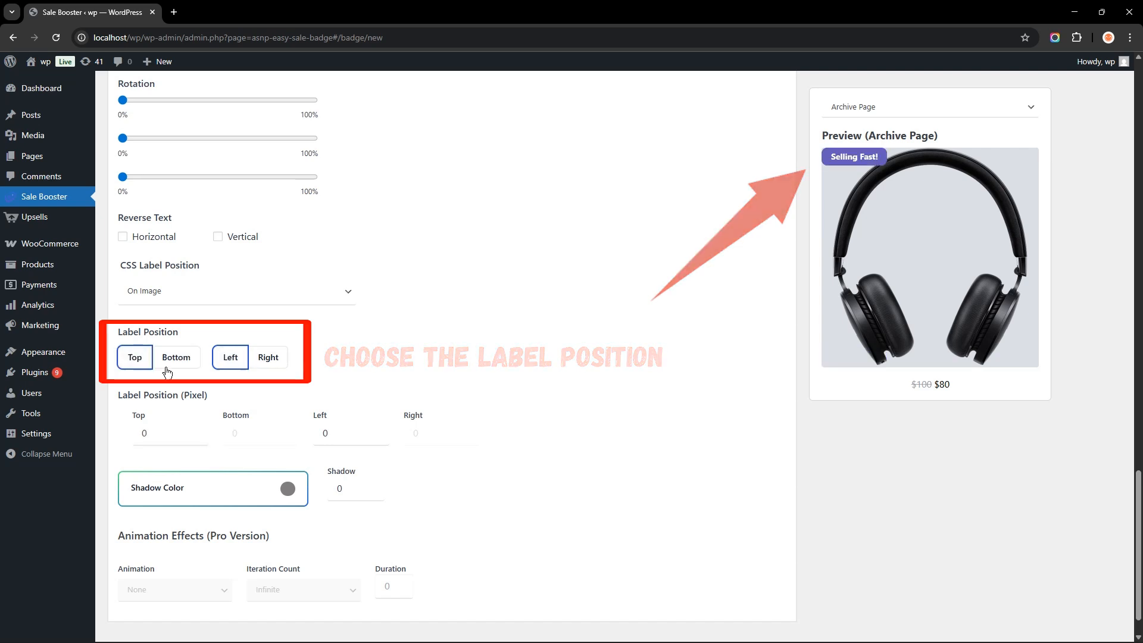
click(194, 430)
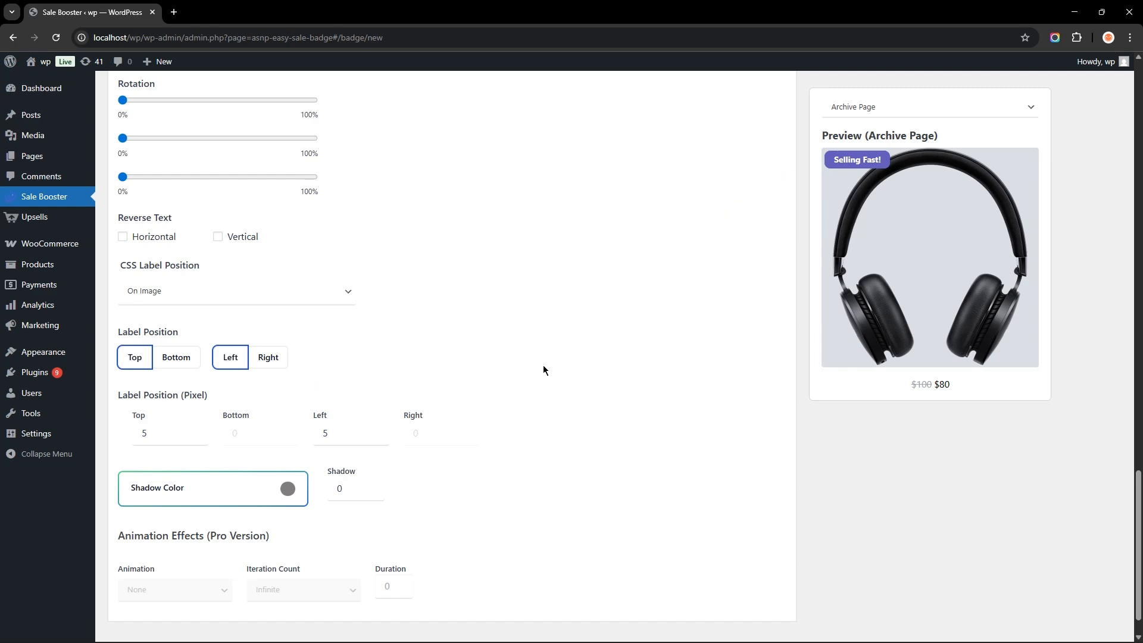
- In Products & Conditions, set the product rule to Products with Included
scroll(544, 366, up, 12)
scroll(542, 365, up, 7)
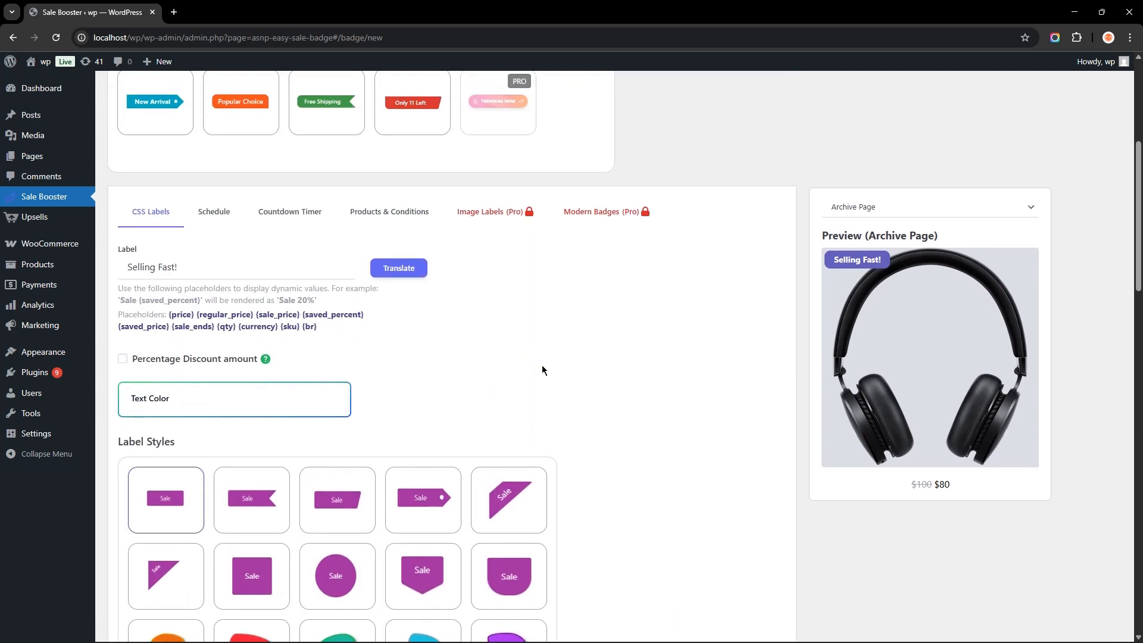
scroll(542, 370, up, 2)
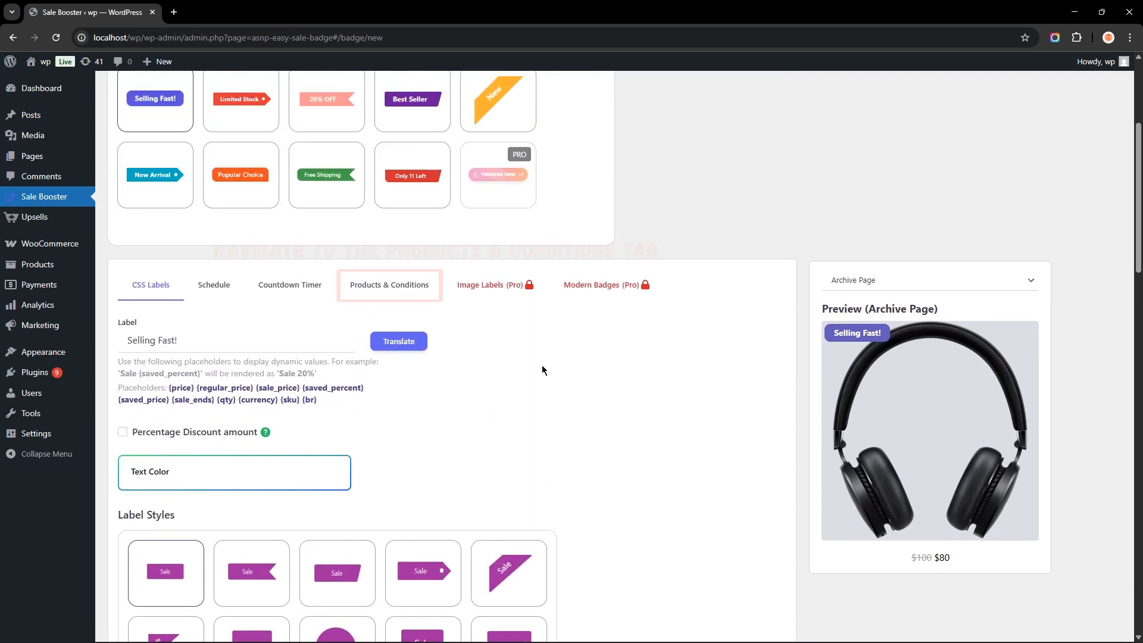
click(411, 286)
click(182, 374)
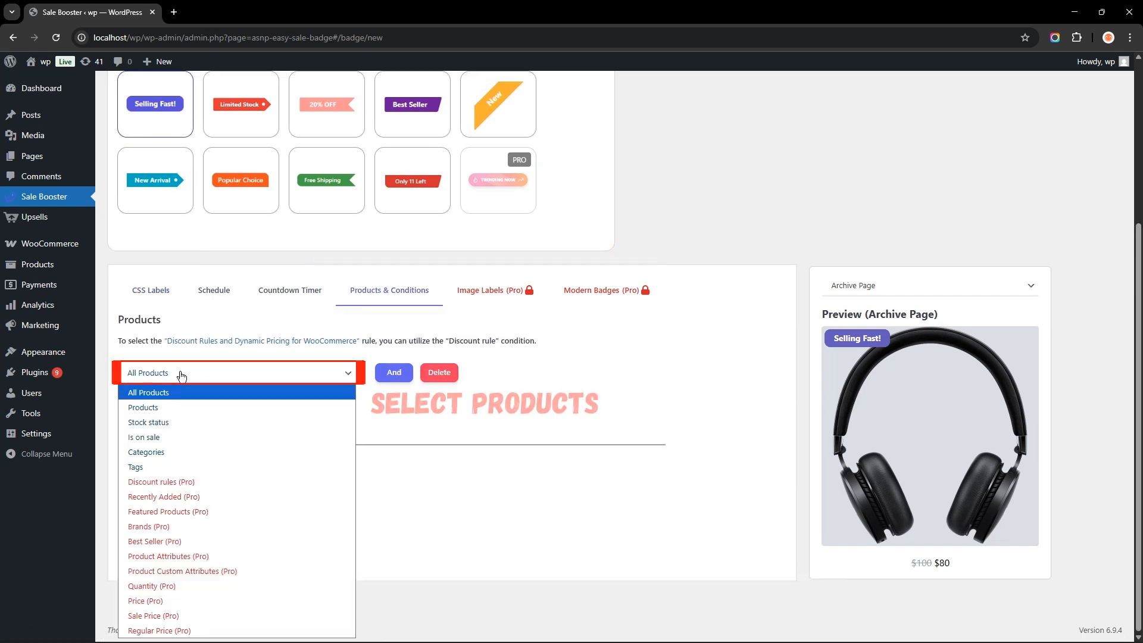
click(159, 406)
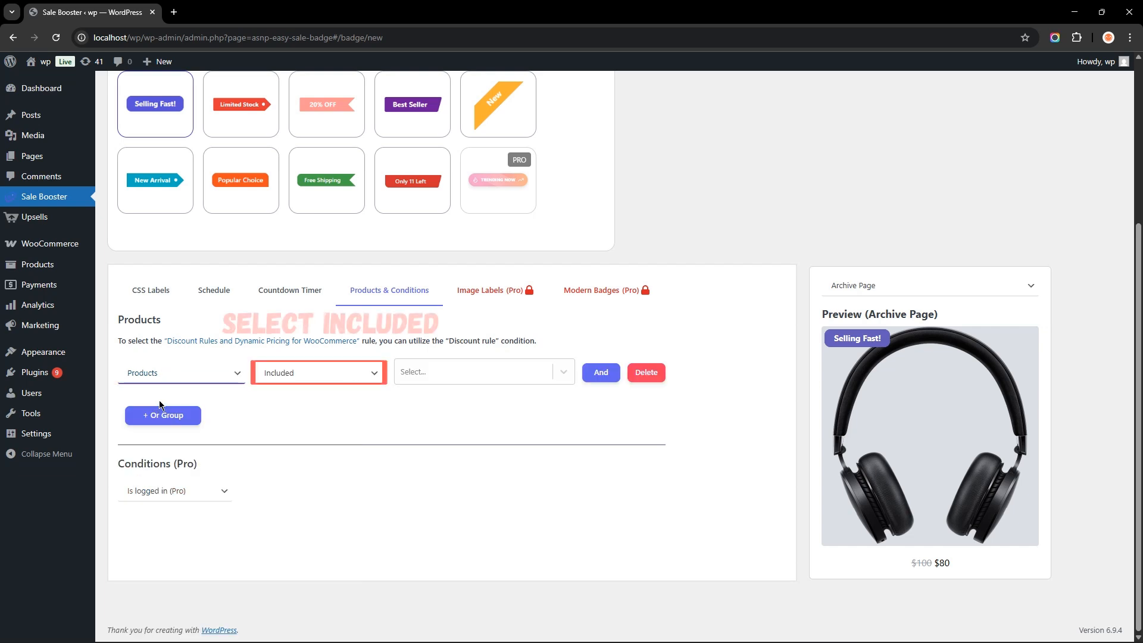
click(342, 374)
click(292, 394)
- Search for "ca" and add the Calvin Klein, Euphoria product to the included products
click(425, 375)
text(ca)
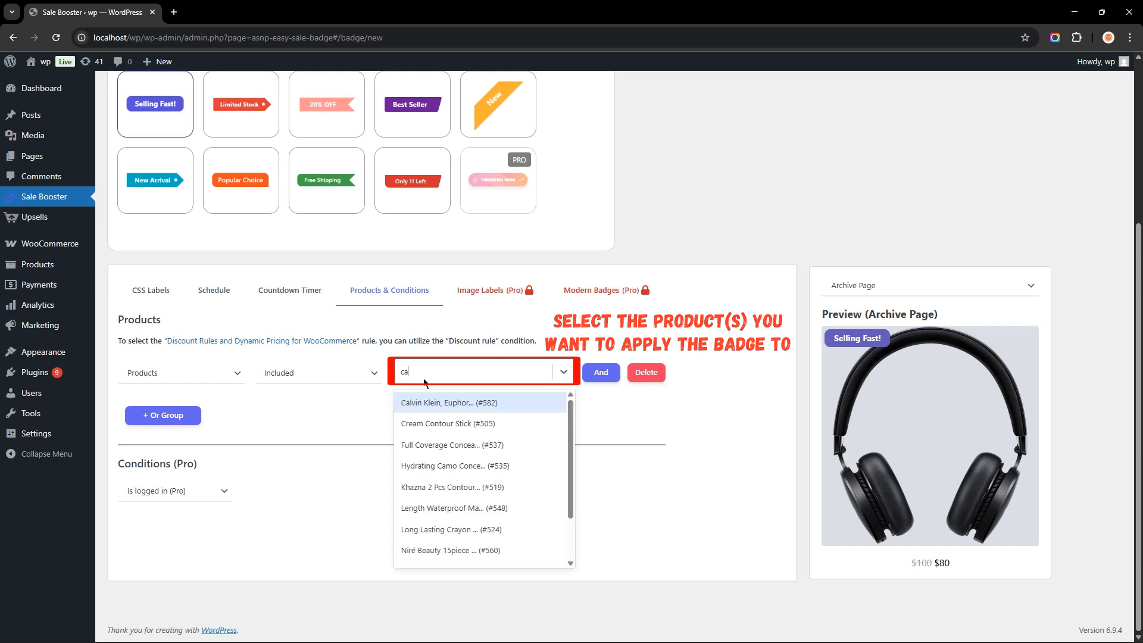
click(412, 402)
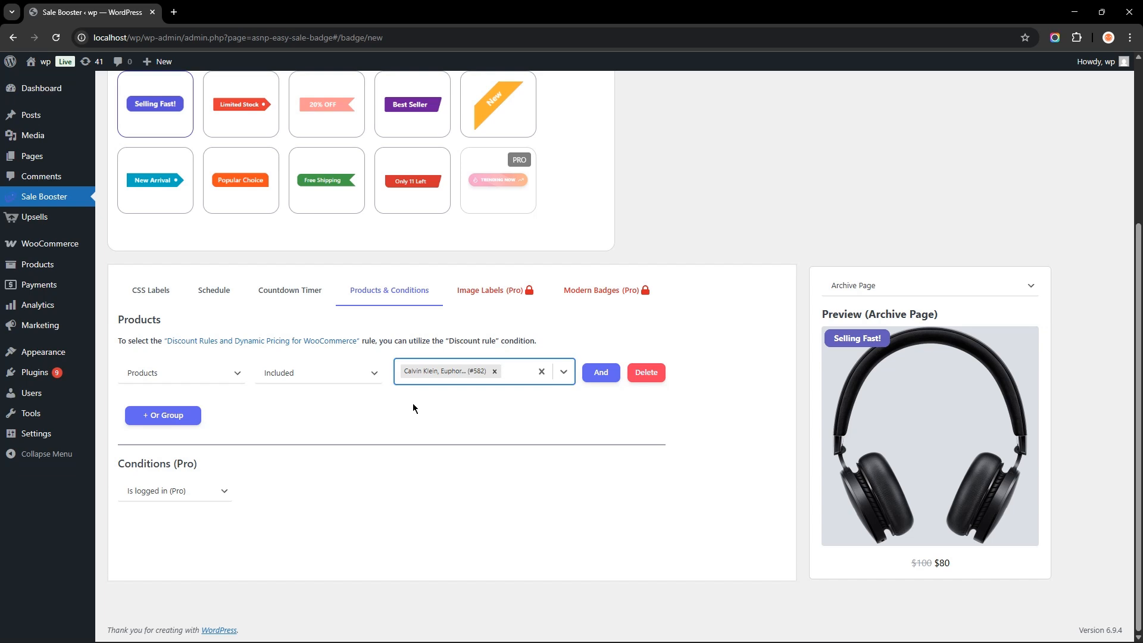
click(411, 410)
- Save the badge
scroll(399, 399, up, 4)
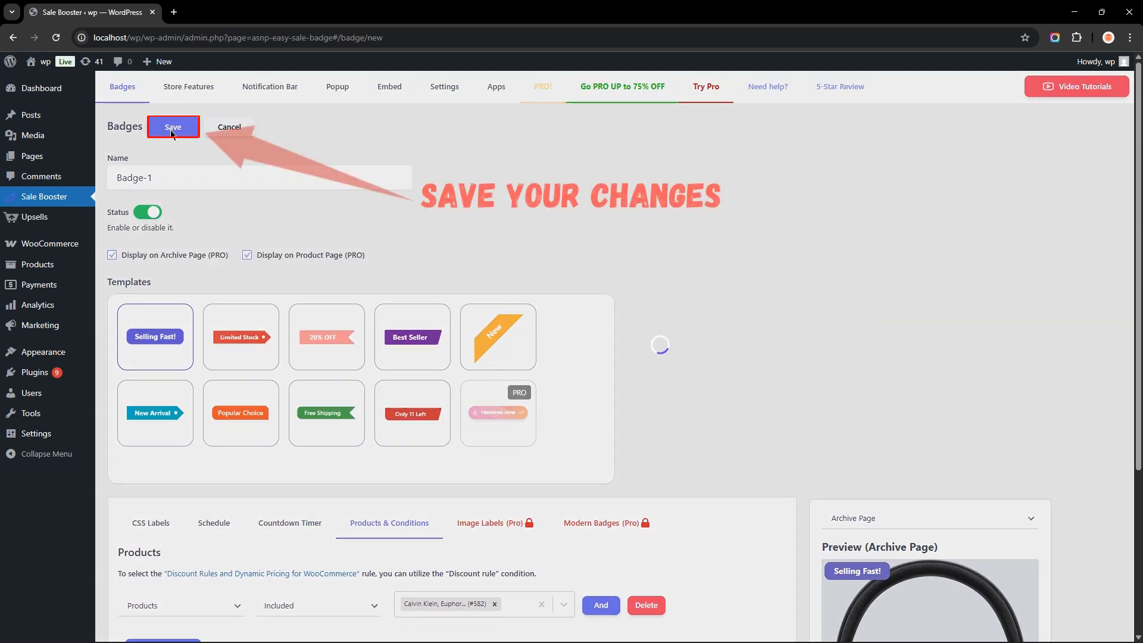
click(172, 128)
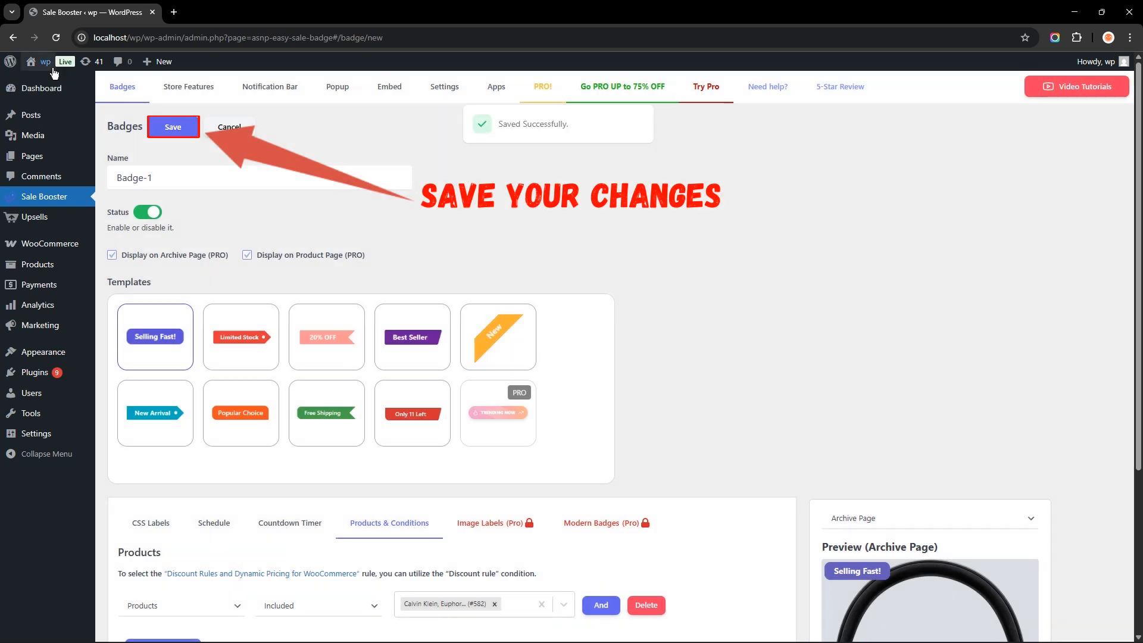
mouse_move(49, 63)
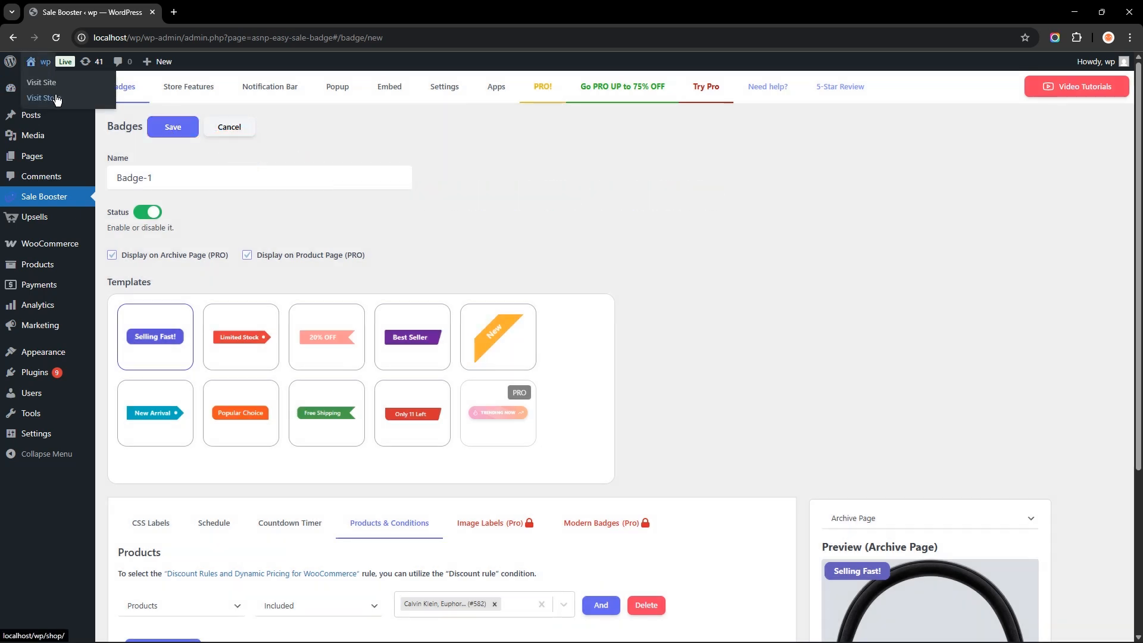
- Switch to the shop page tab and check the badge on the Calvin Klein, Euphoria product
click(217, 24)
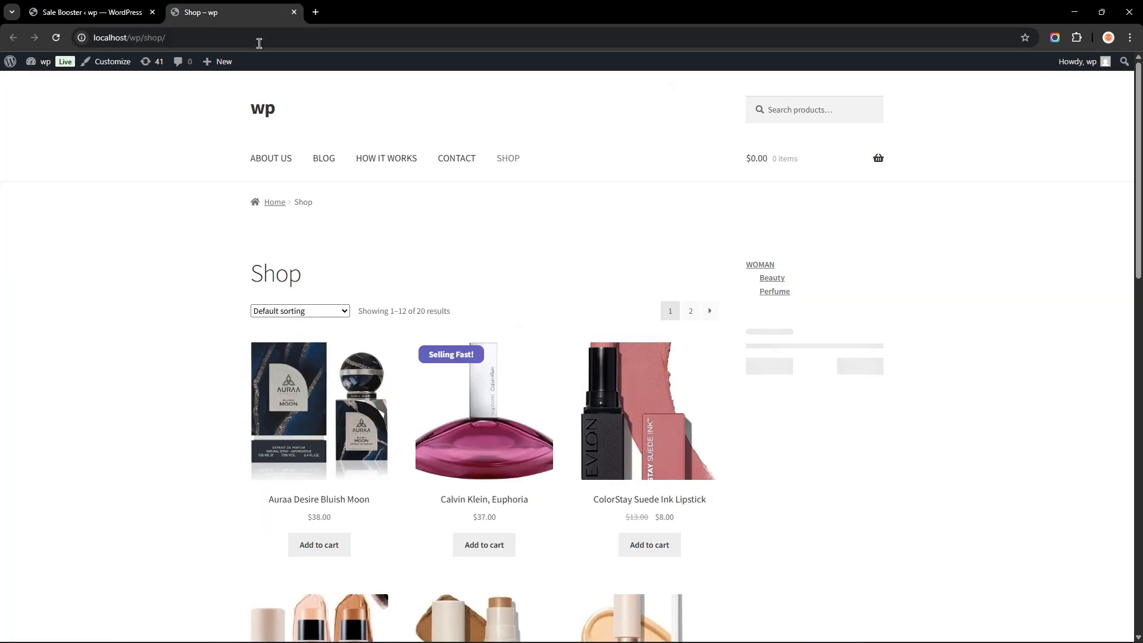
scroll(509, 238, down, 1)
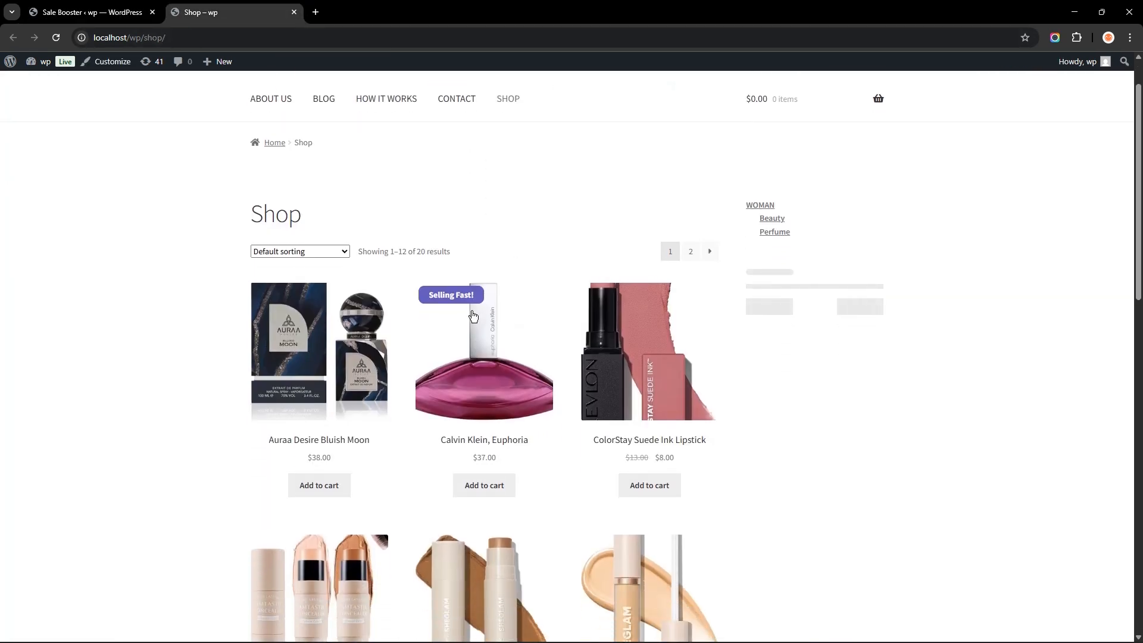
click(483, 343)
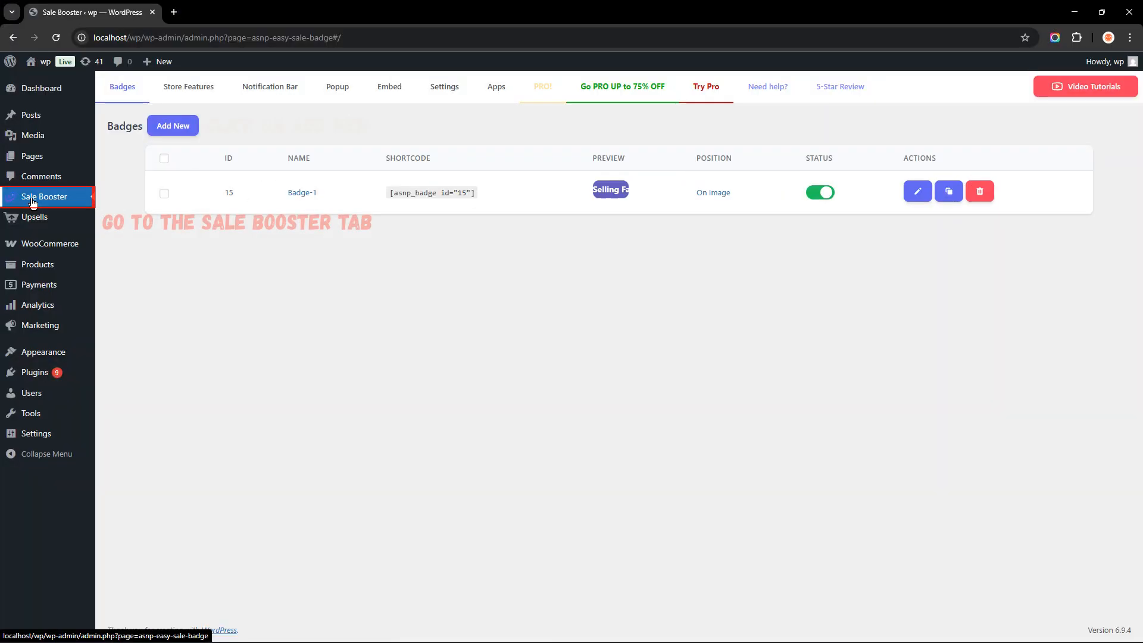
- Add a new badge and name it Badge-discount
click(176, 129)
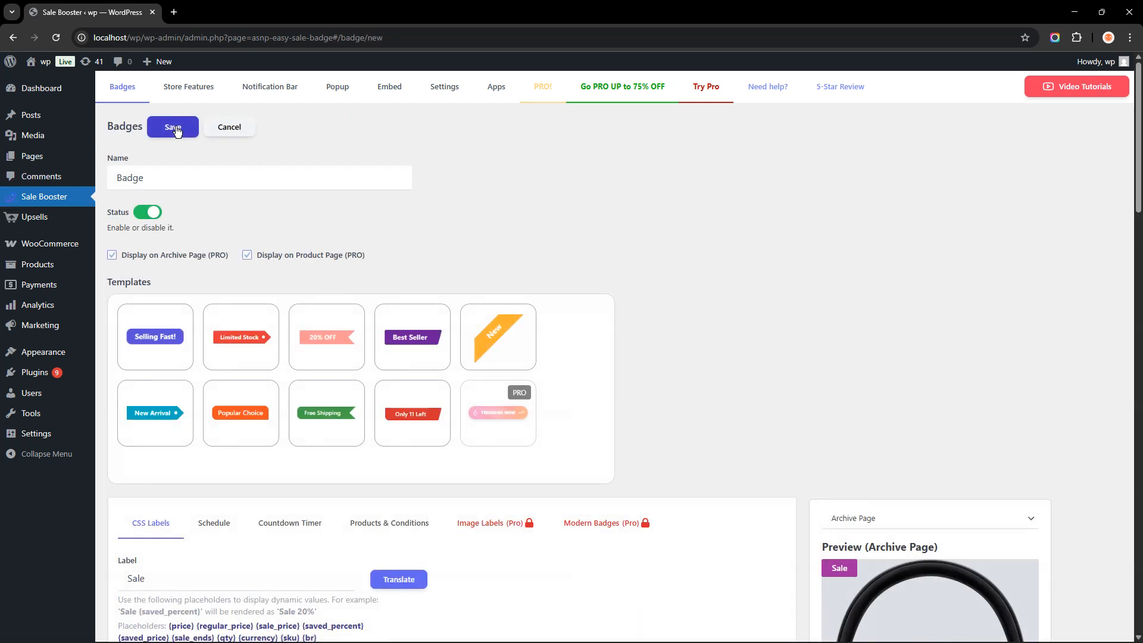
text(-)
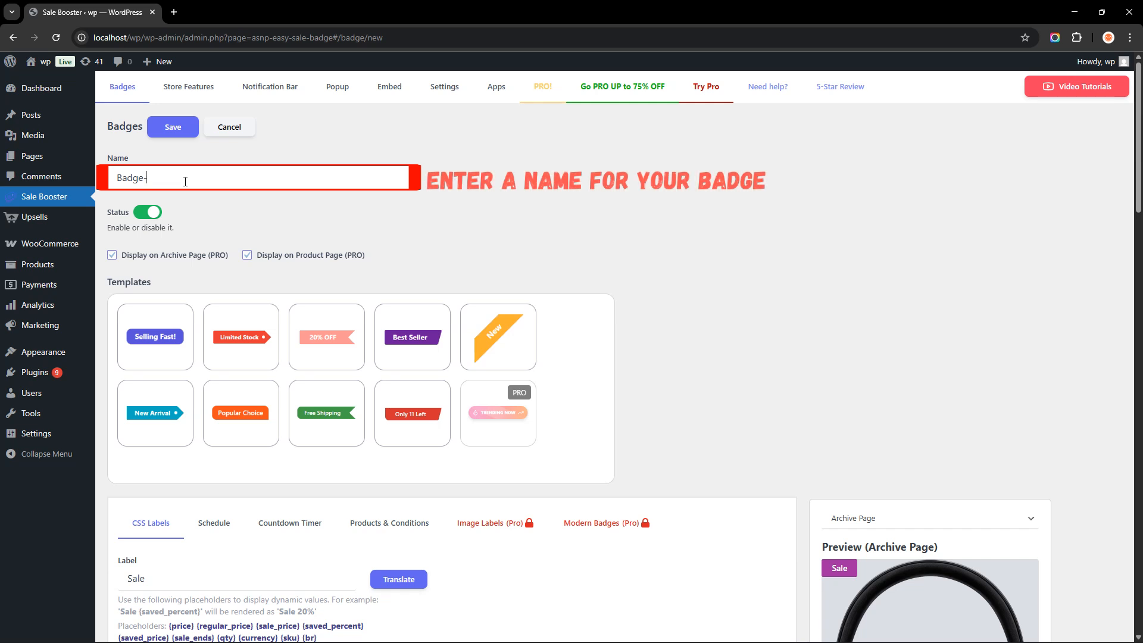
text(discount)
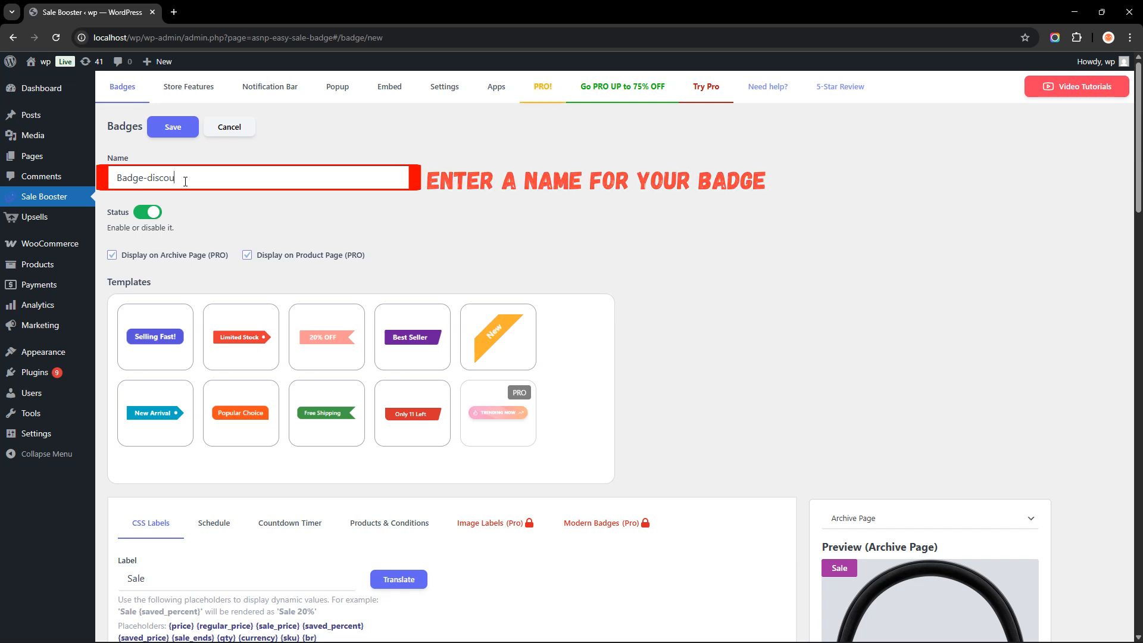
- Choose the 20% OFF template for the Badge-discount badge
click(208, 212)
scroll(227, 220, down, 2)
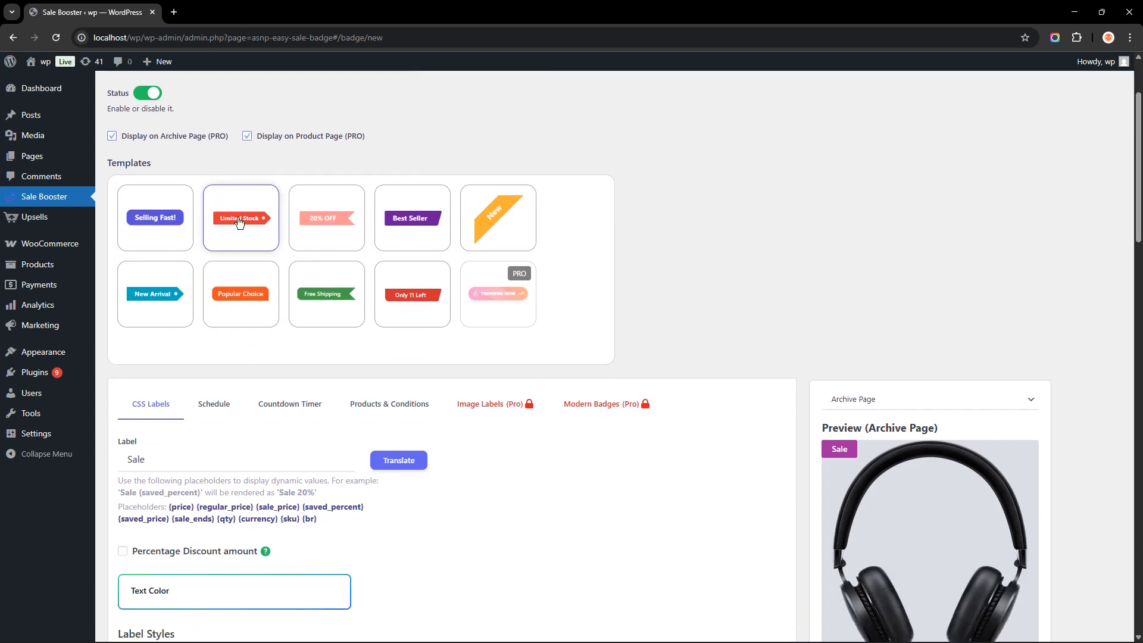
click(322, 231)
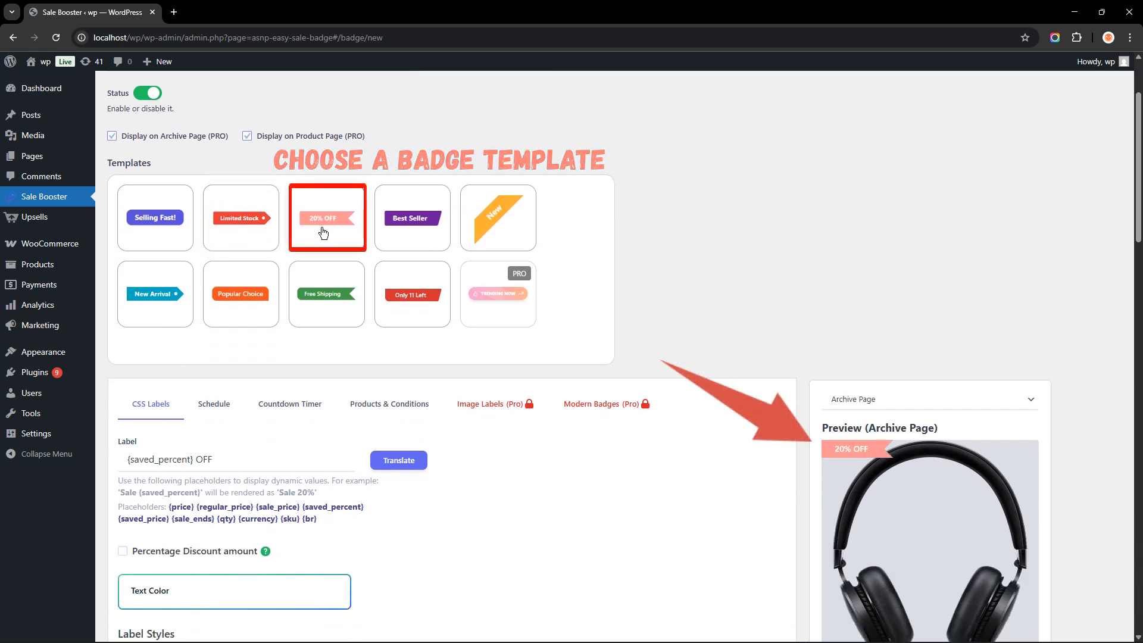
- Restrict the badge under Products & Conditions to products where Is on sale is Yes
scroll(327, 234, down, 2)
scroll(327, 235, down, 2)
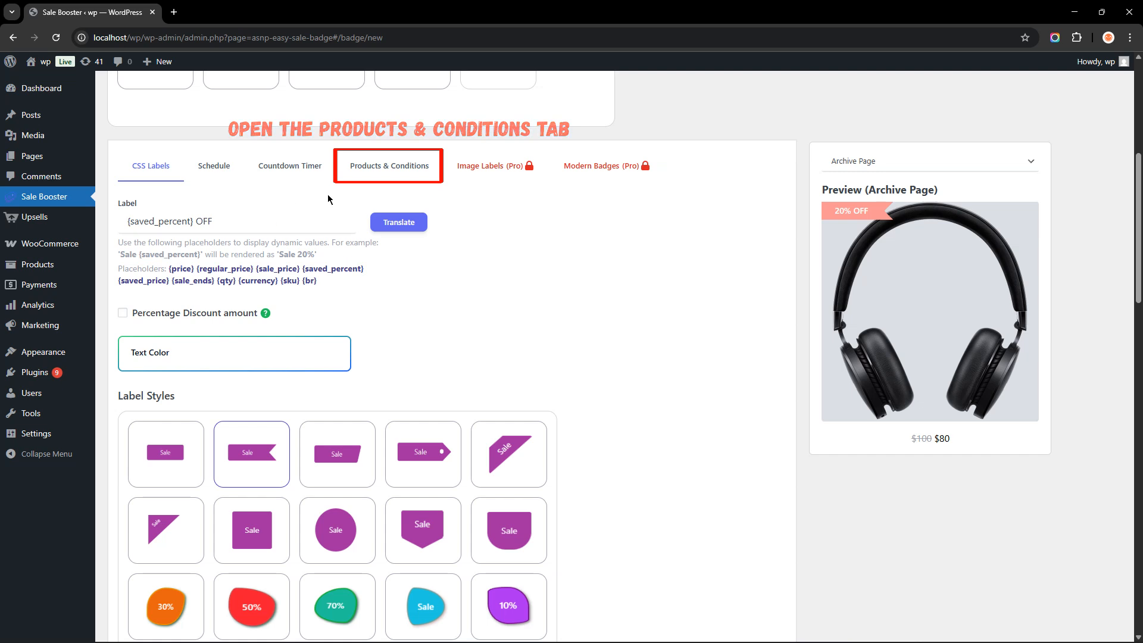
click(385, 172)
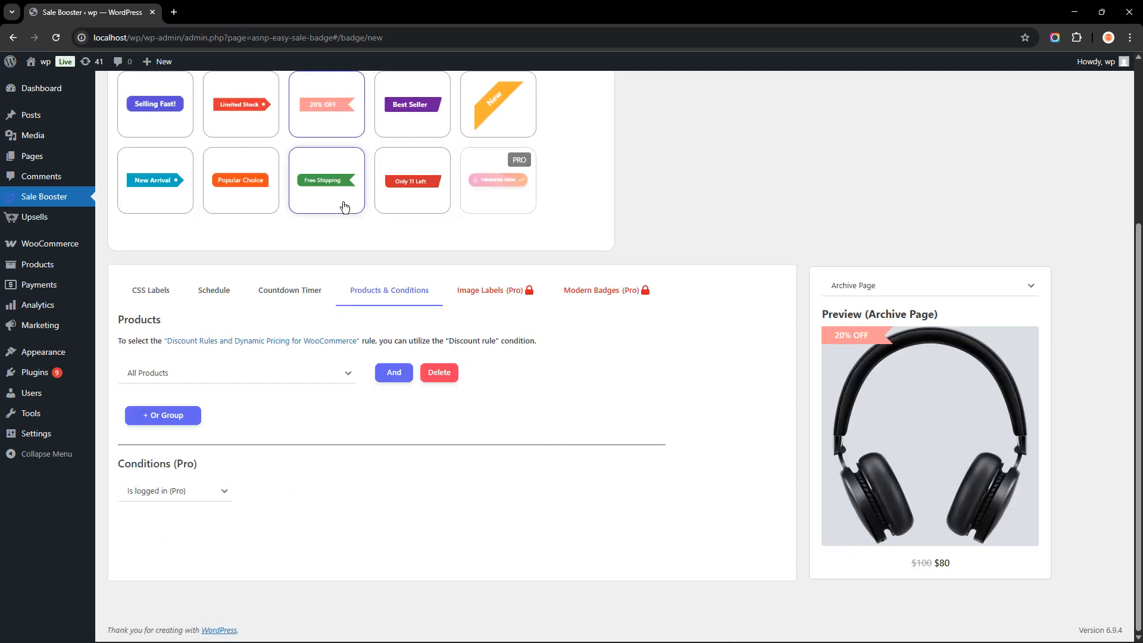
click(197, 374)
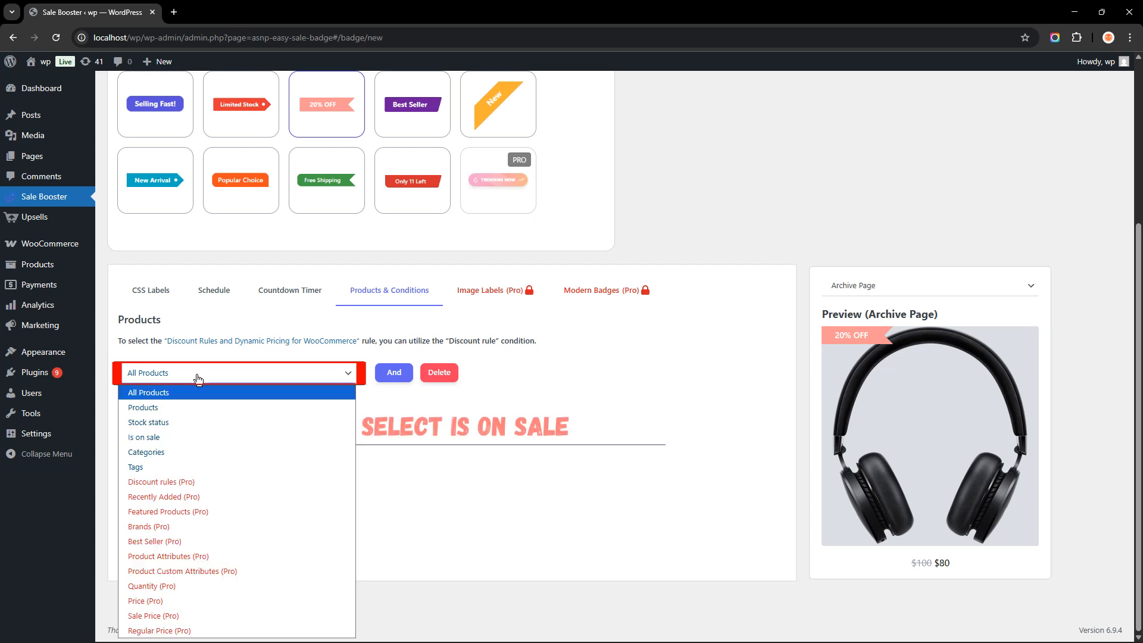
click(189, 434)
click(405, 372)
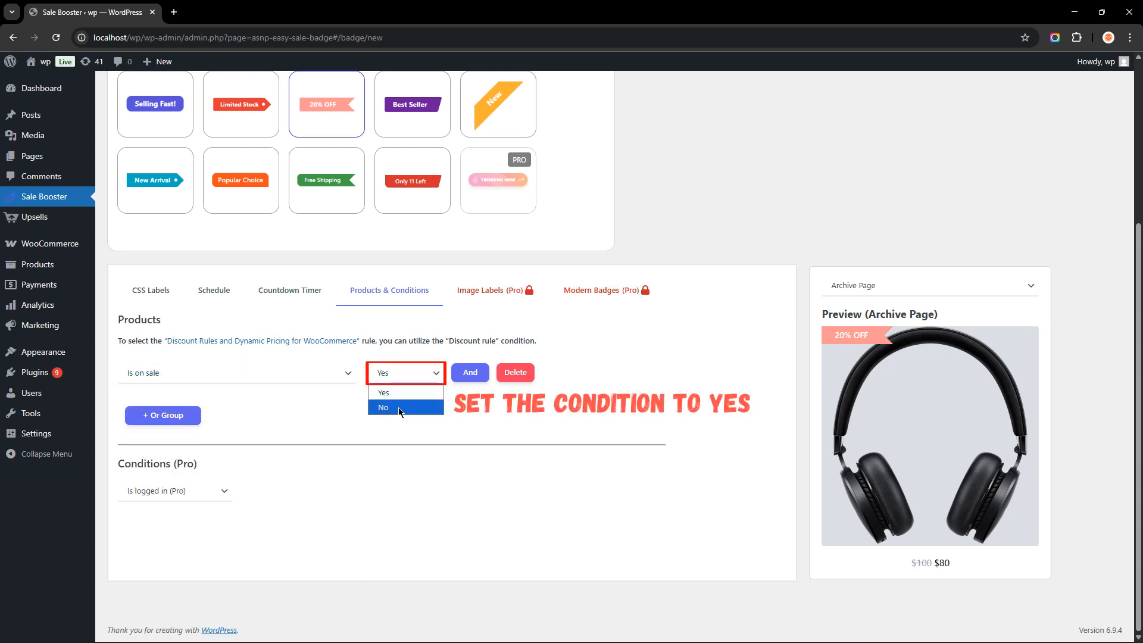
click(398, 391)
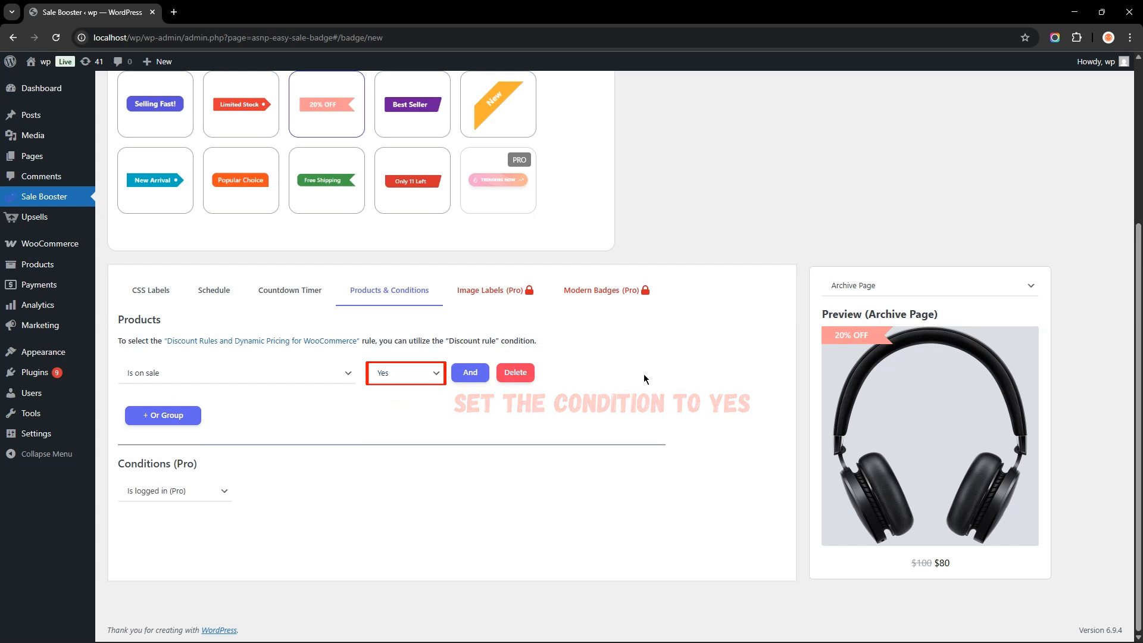
- Save the Badge-discount badge
scroll(645, 378, up, 4)
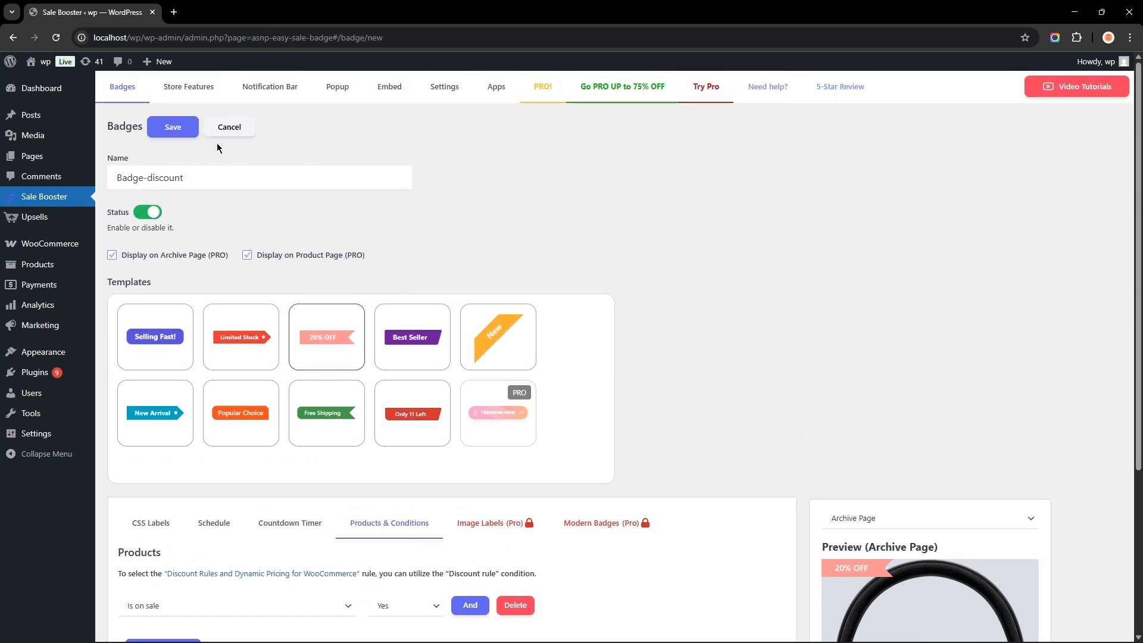
click(173, 128)
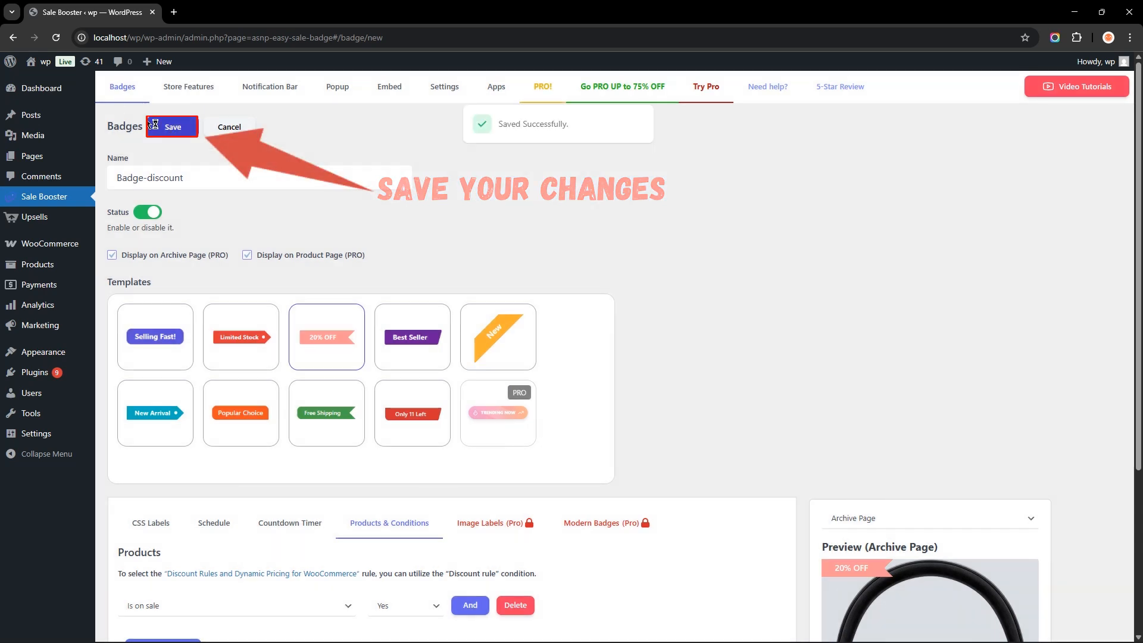
- Switch to the shop page tab and check the discount badges on the on-sale products
mouse_move(46, 95)
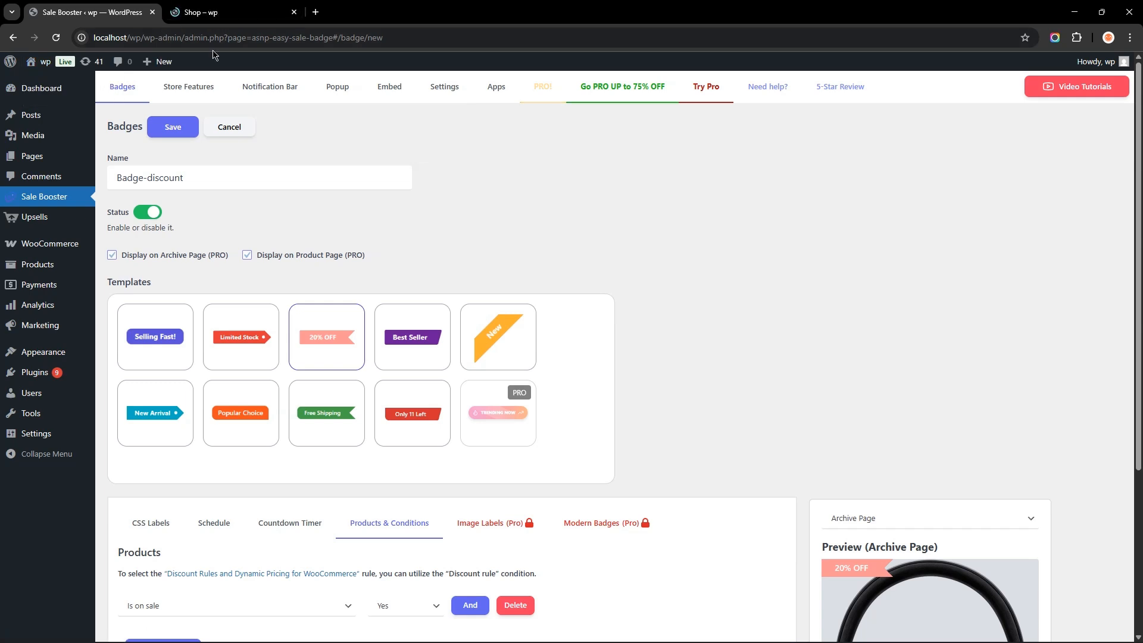
click(228, 13)
scroll(884, 328, down, 2)
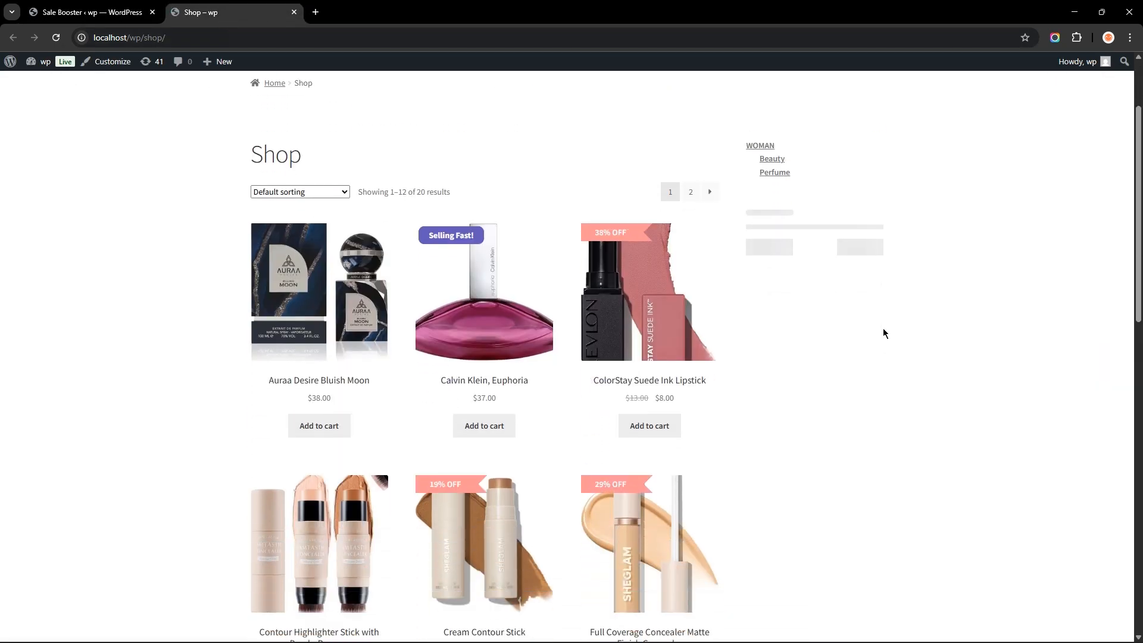
scroll(884, 328, down, 4)
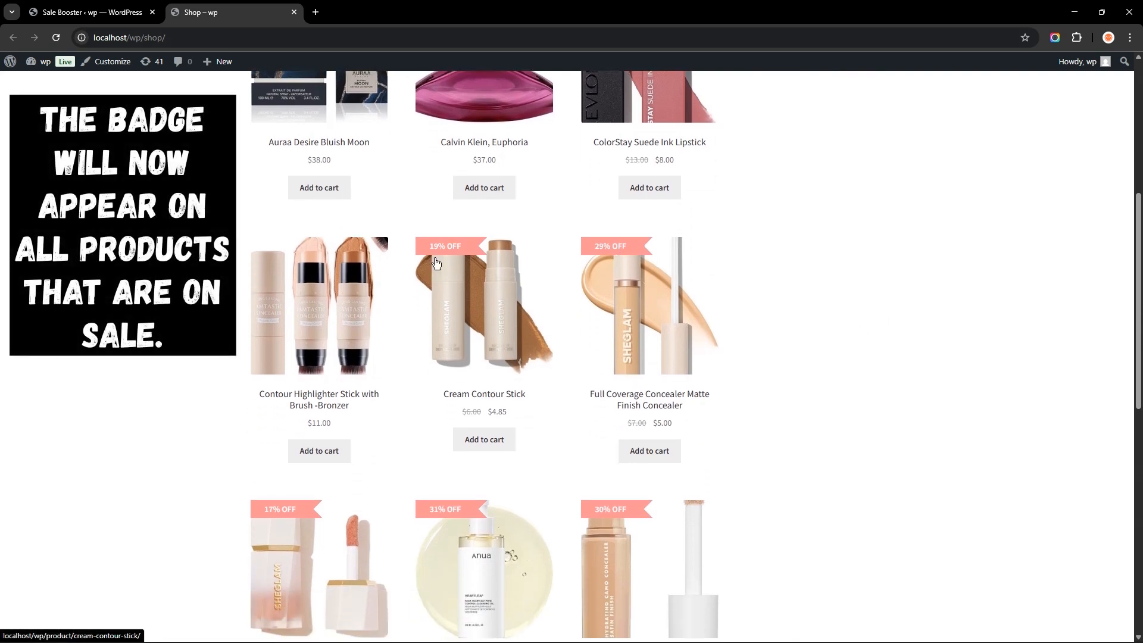
scroll(435, 262, down, 3)
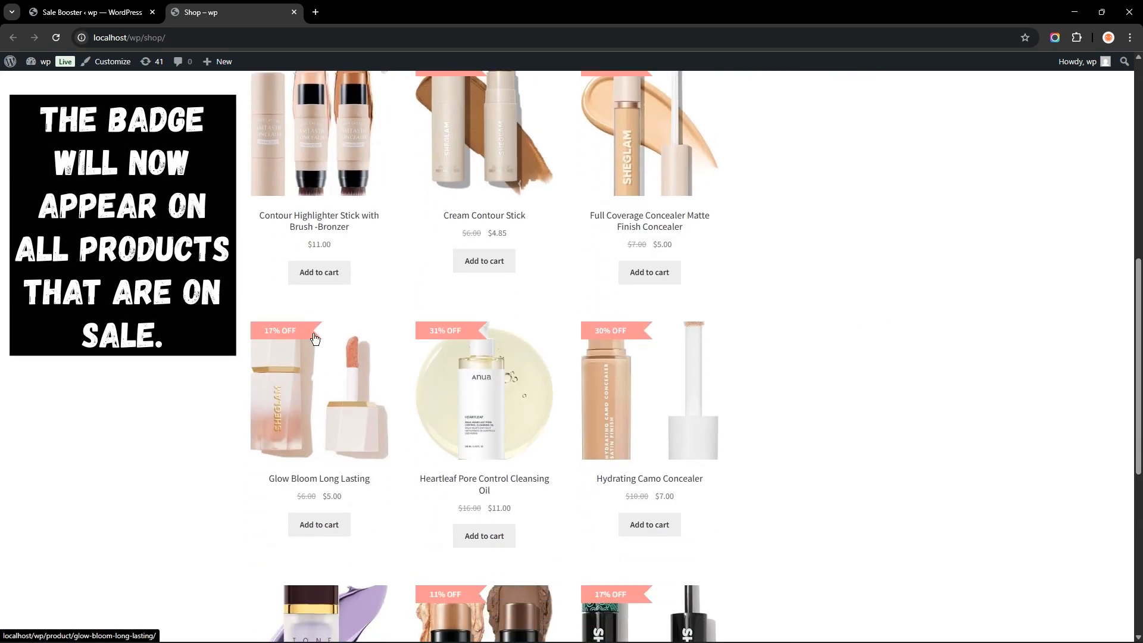
scroll(619, 354, down, 3)
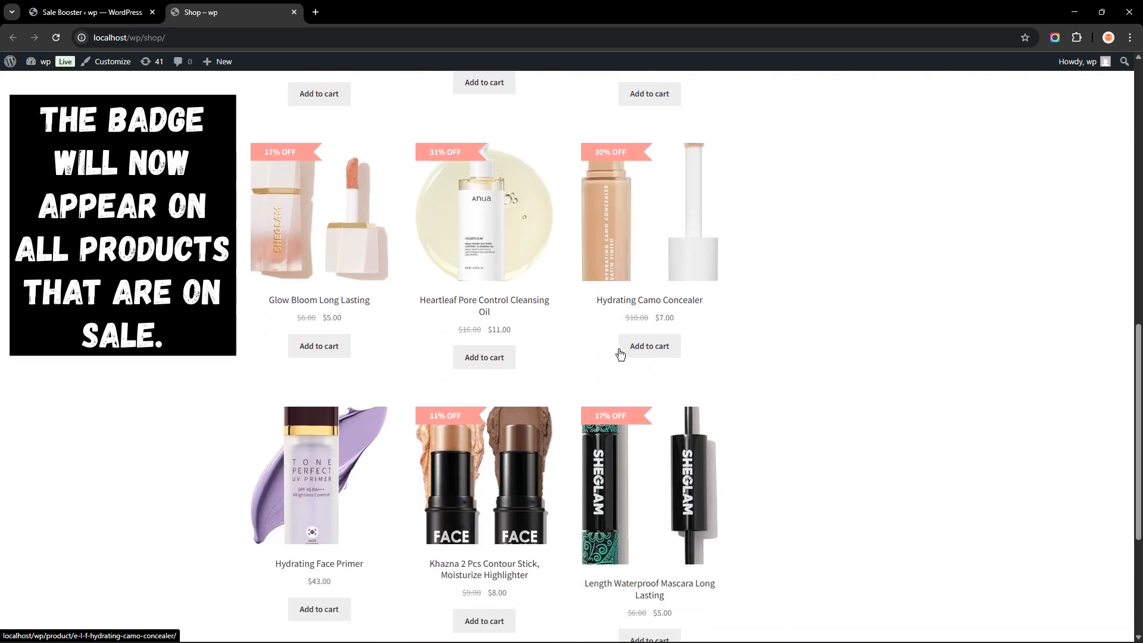
scroll(575, 387, up, 5)
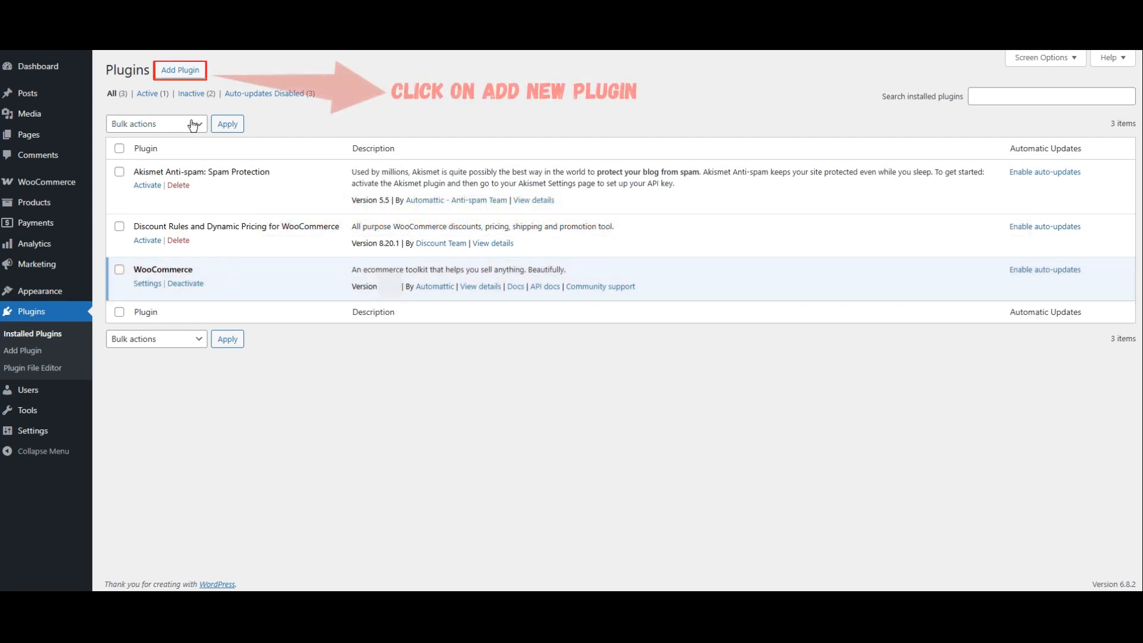
- Search the plugin directory for asanaplugins and install and activate the Product Badge, Label, Countdown Timer for WooCommerce – Sale Booster plugin
click(181, 71)
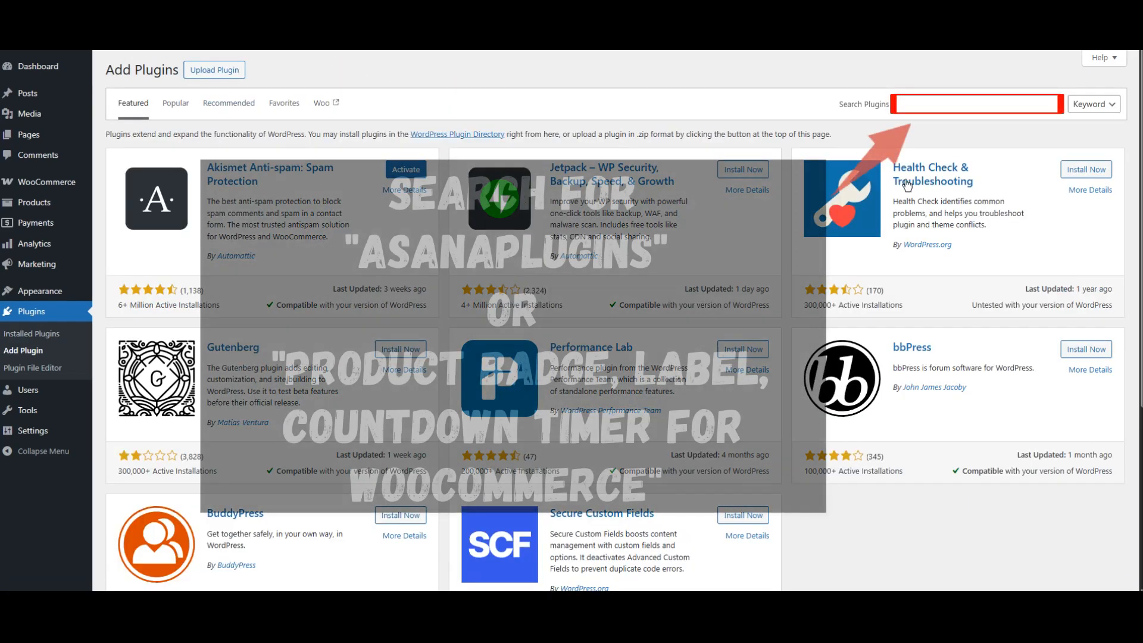
click(948, 106)
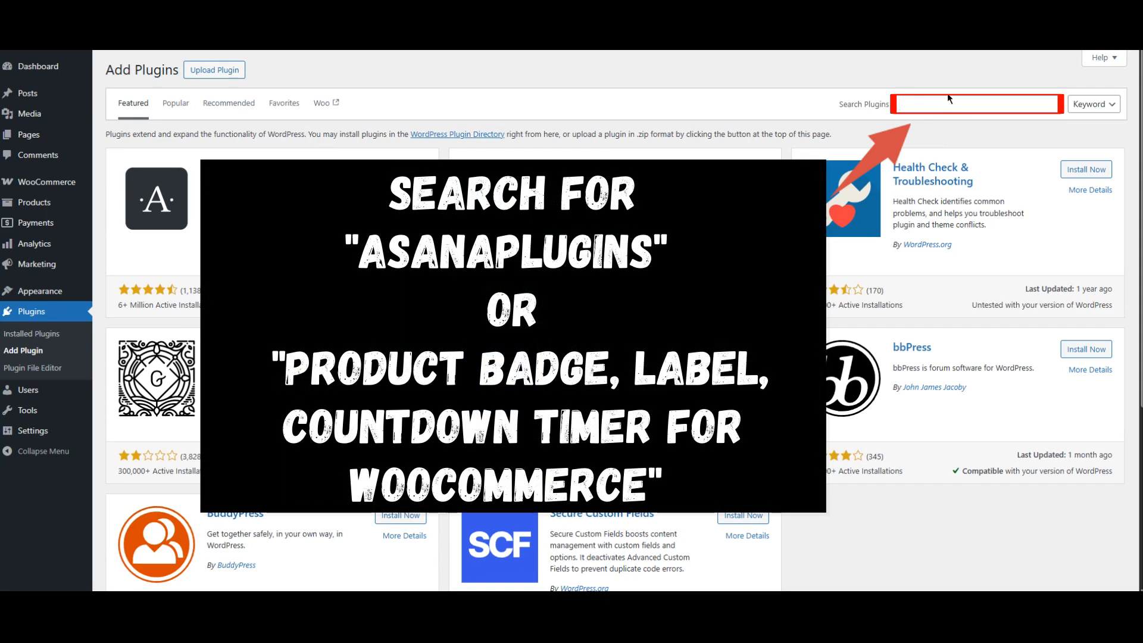
text(asanaplugins)
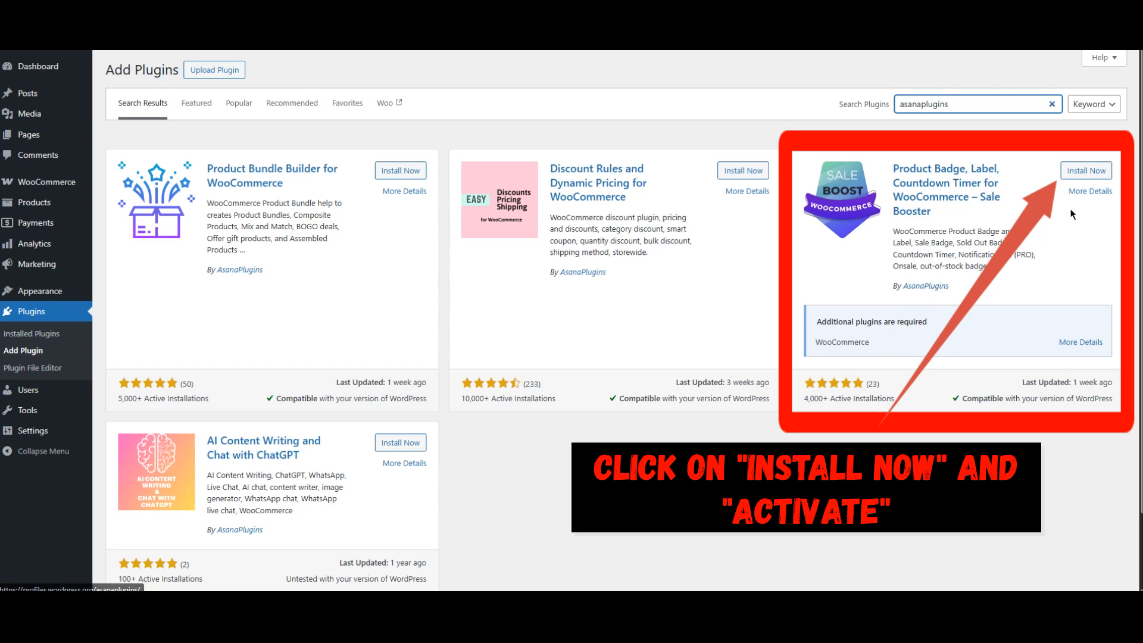
click(1093, 173)
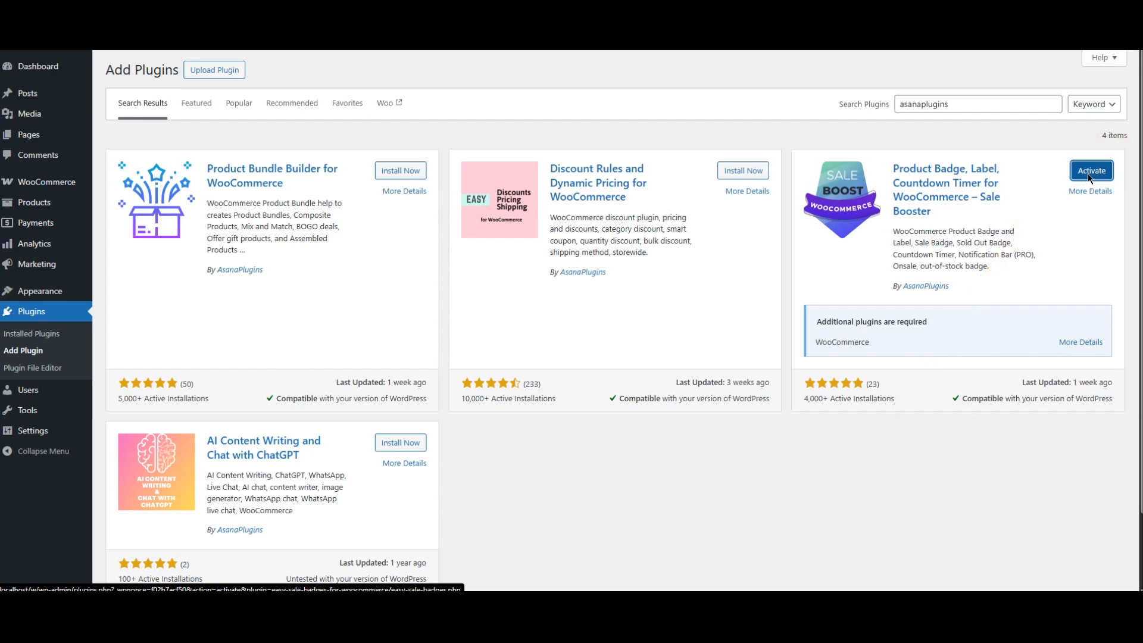
click(1090, 172)
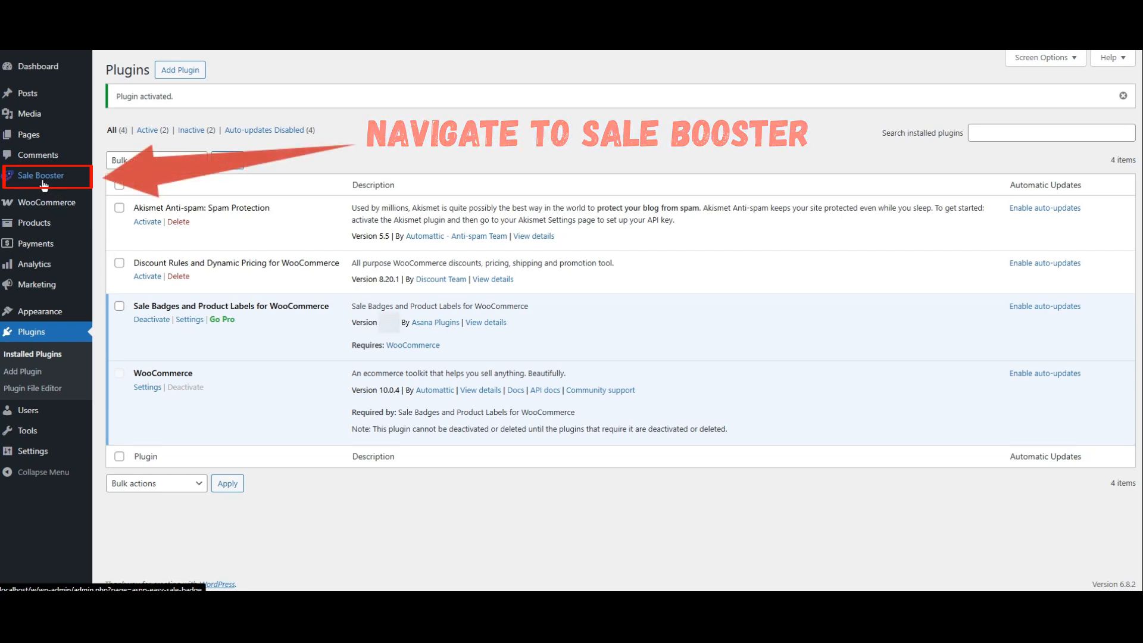
- Open Sale Booster, start a new badge and review its label styles and Countdown Timer options
click(43, 182)
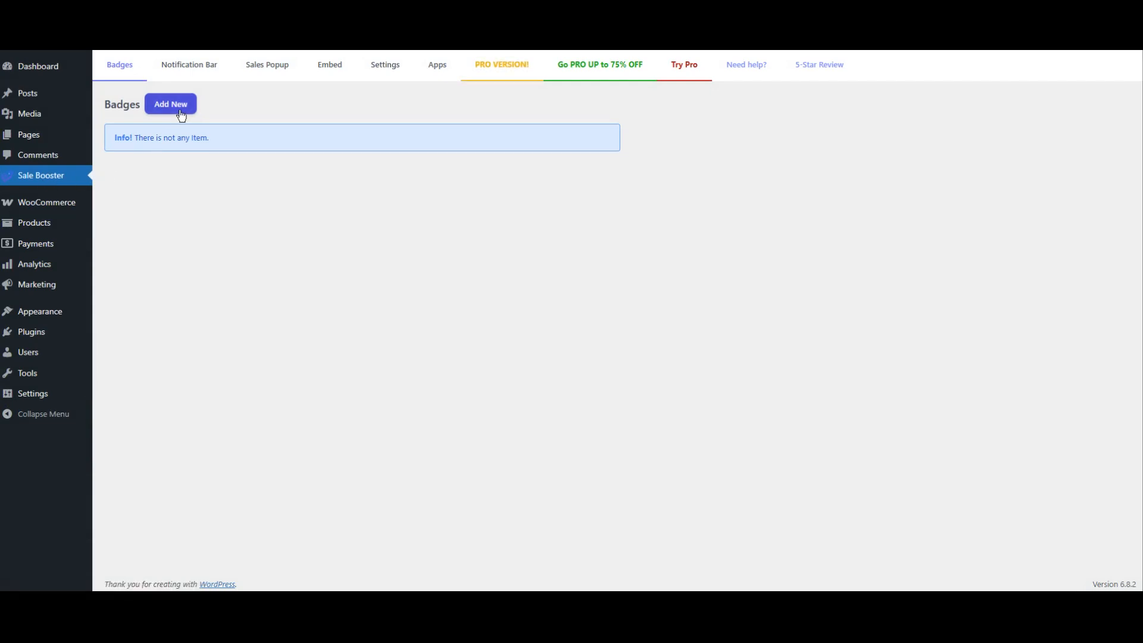
click(181, 116)
scroll(638, 214, down, 2)
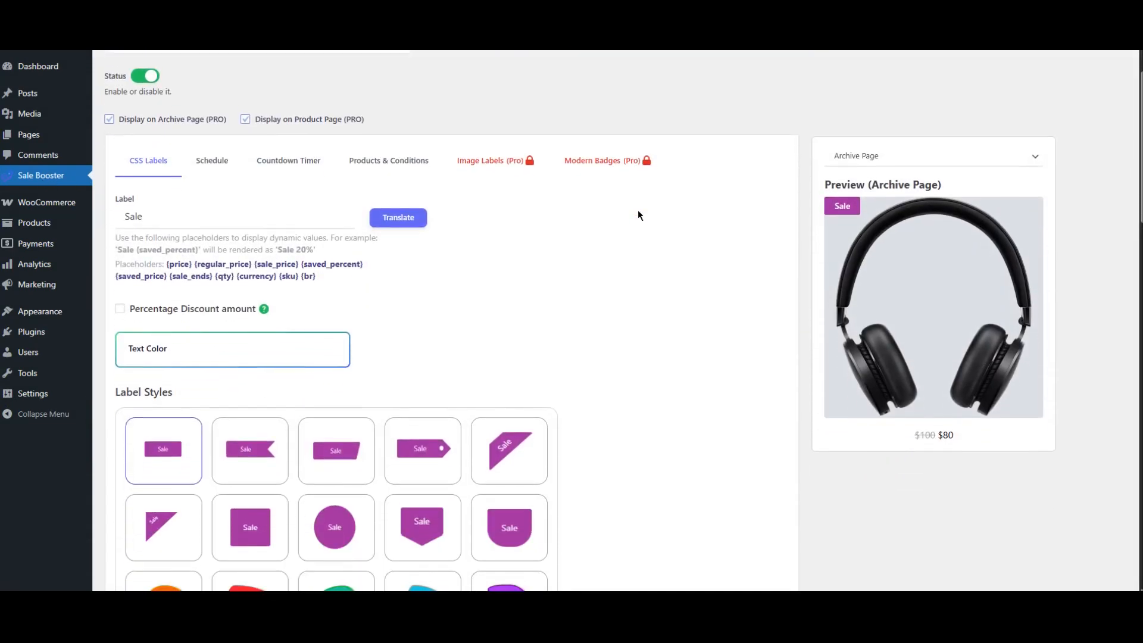
scroll(639, 214, down, 2)
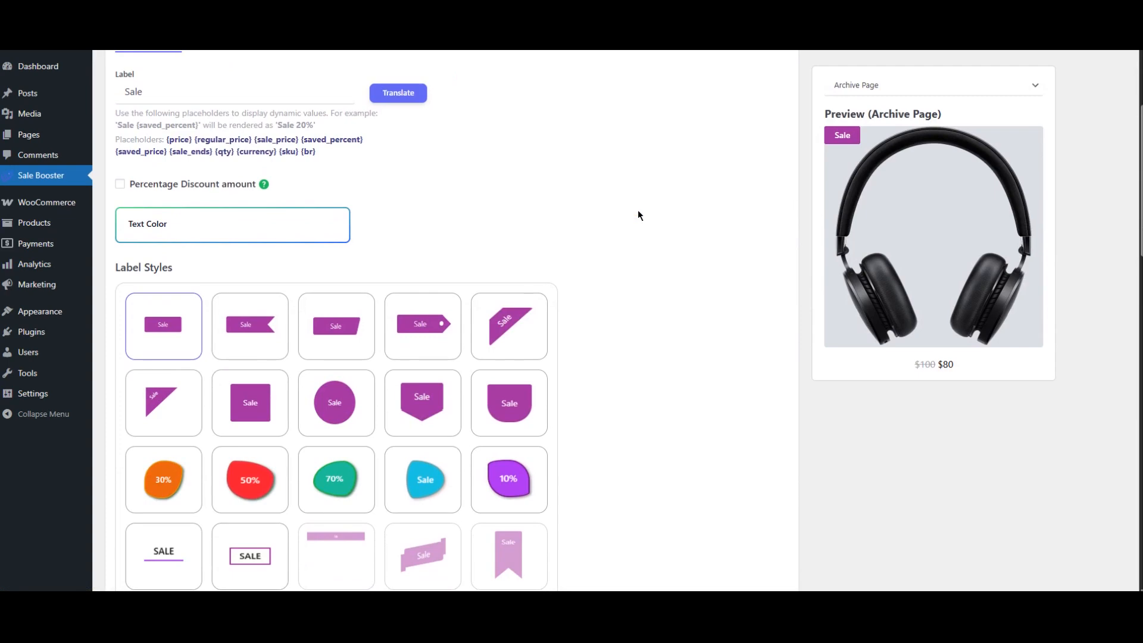
scroll(638, 211, up, 2)
click(294, 164)
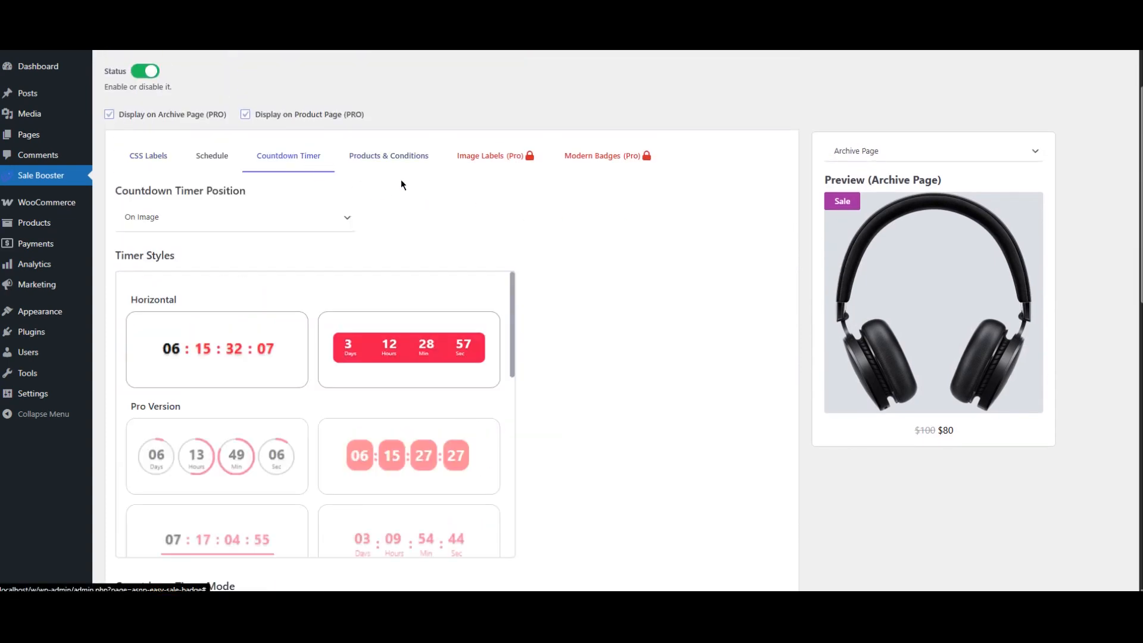
- Switch the countdown timer position to Out of Image and back to On Image
click(216, 222)
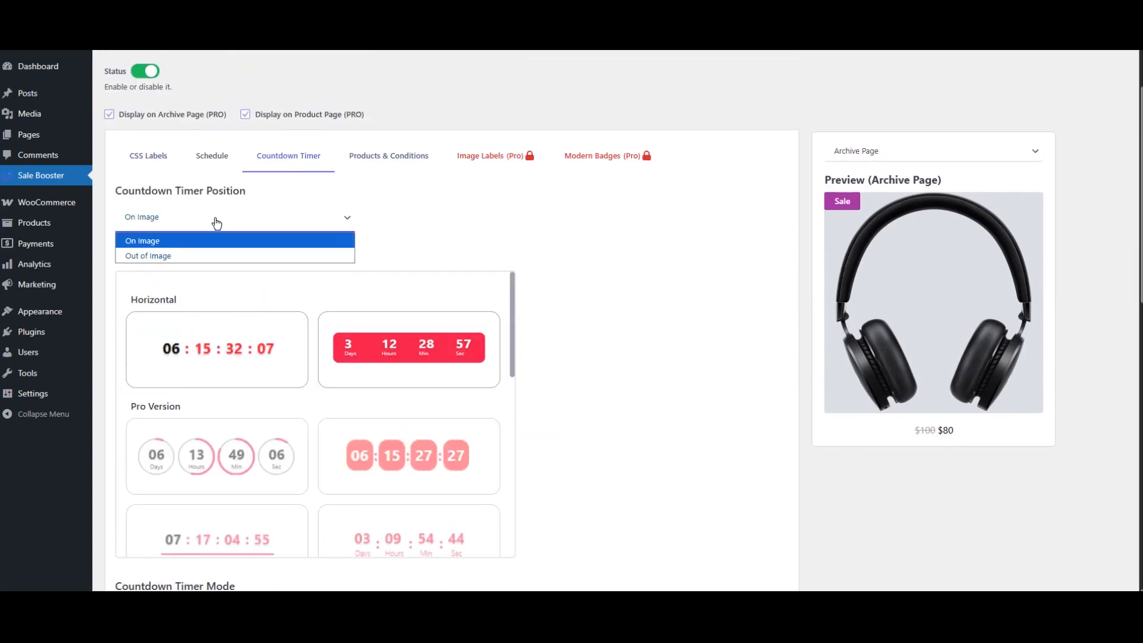
click(224, 253)
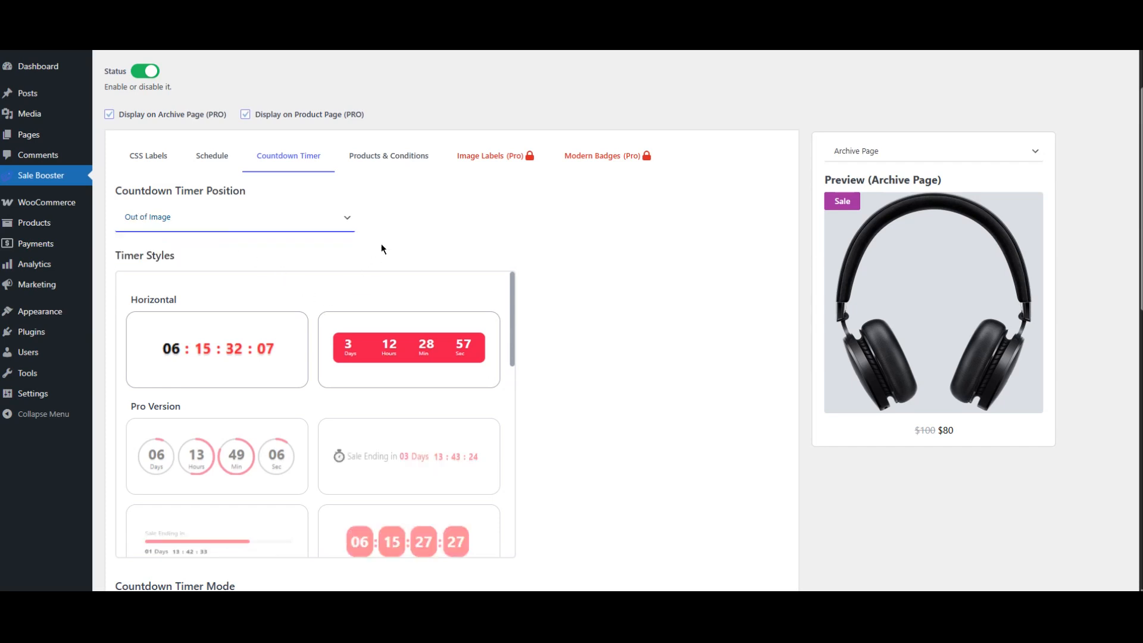
click(277, 229)
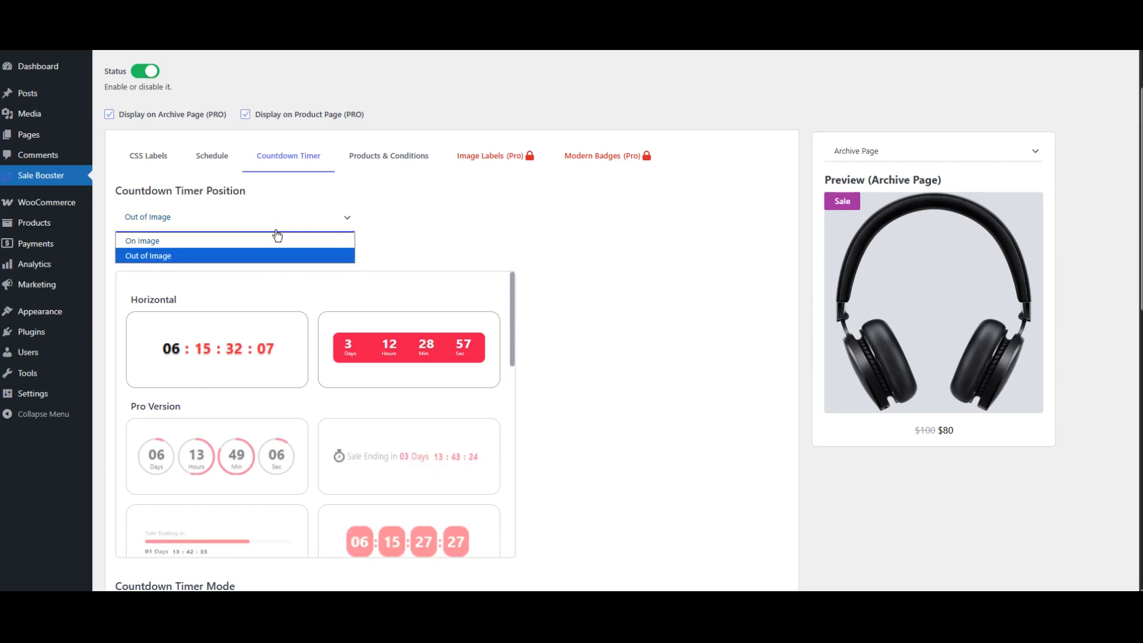
click(277, 238)
- Browse the Notification Bar, Sales Popup and Embed sections of Sale Booster
scroll(387, 235, up, 3)
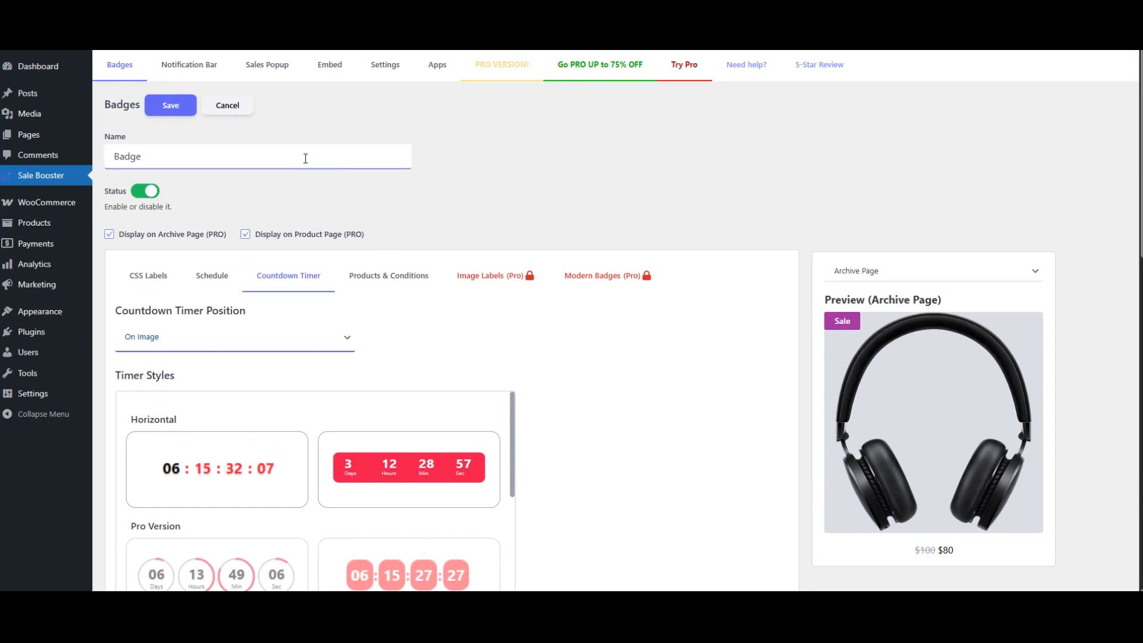
click(192, 73)
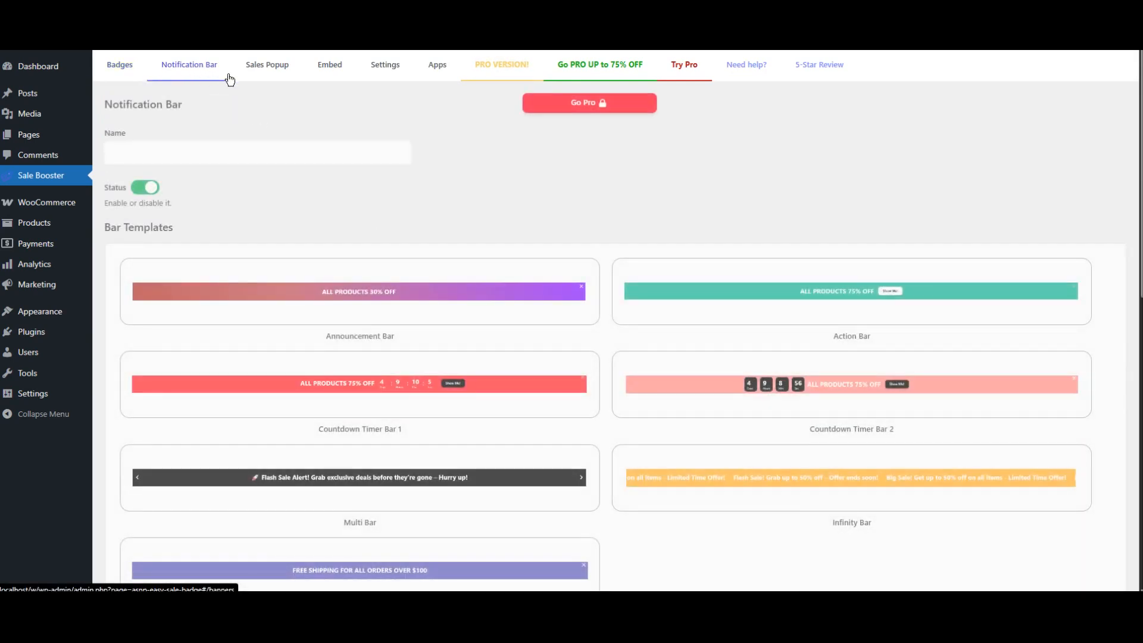
click(279, 76)
click(334, 78)
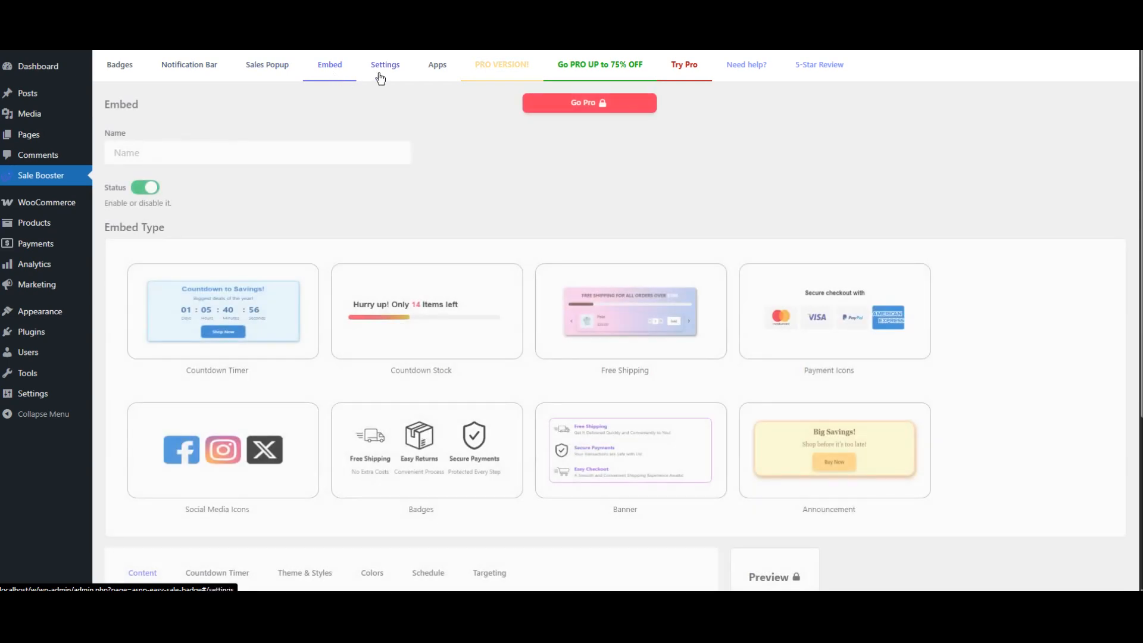
- Open the PRO VERSION page and read through its feature showcase and list
click(502, 70)
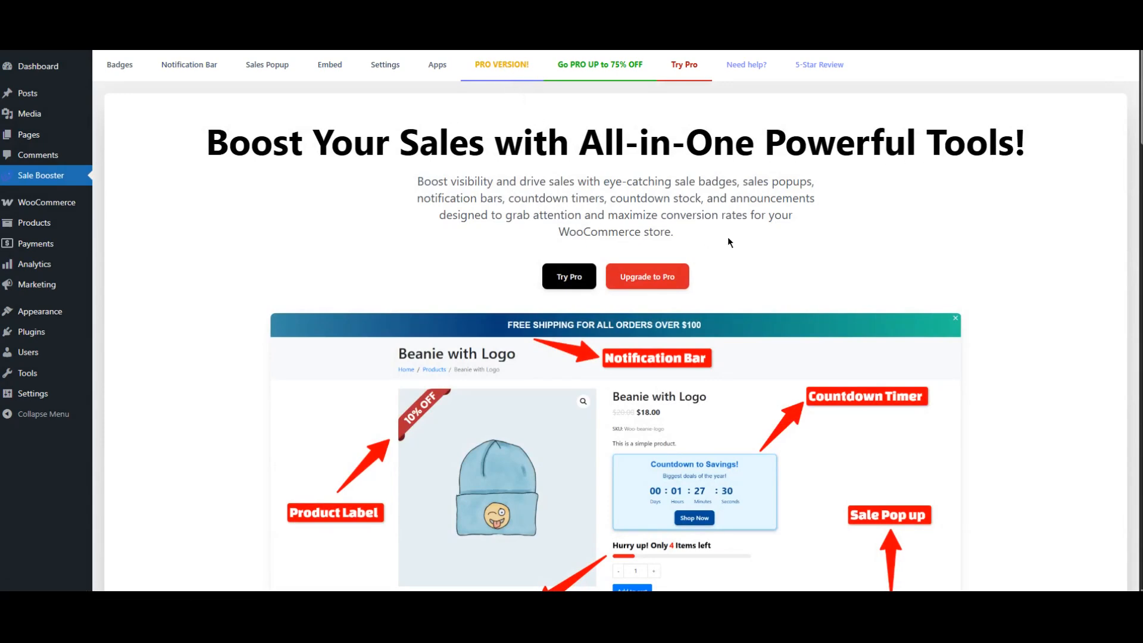
scroll(810, 237, down, 10)
scroll(802, 234, down, 9)
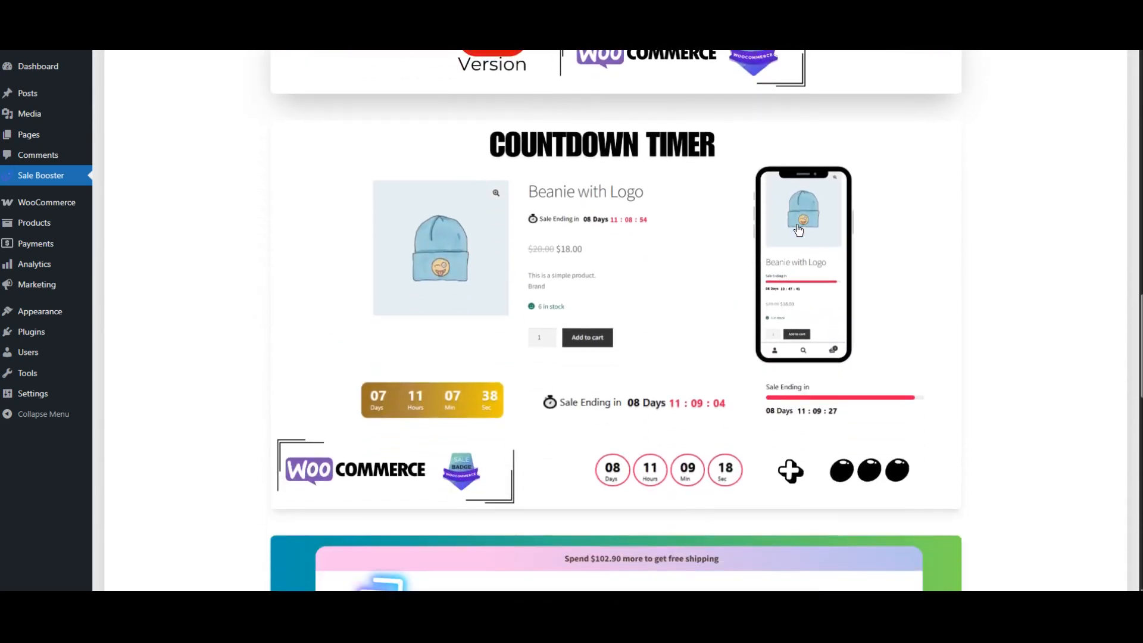
scroll(798, 230, down, 7)
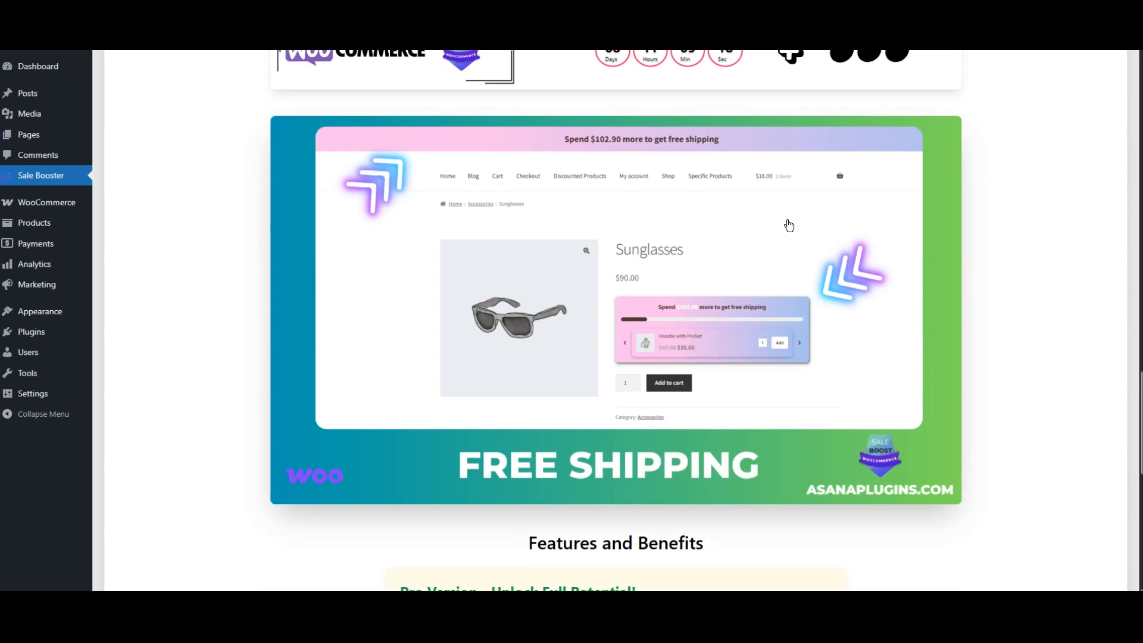
scroll(589, 208, down, 6)
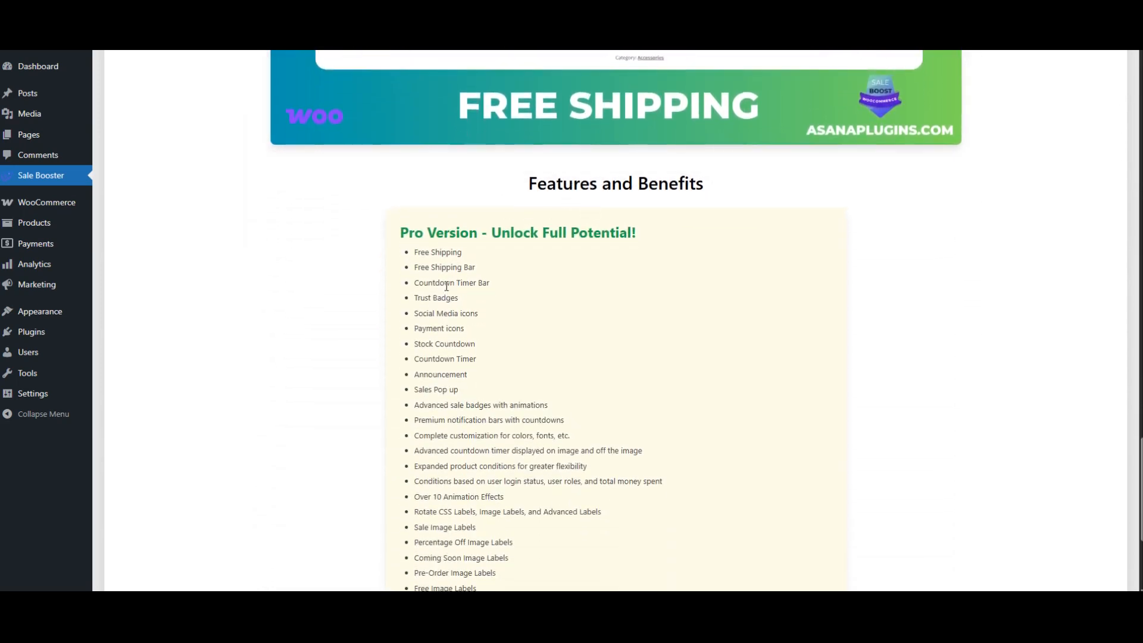
scroll(698, 302, down, 4)
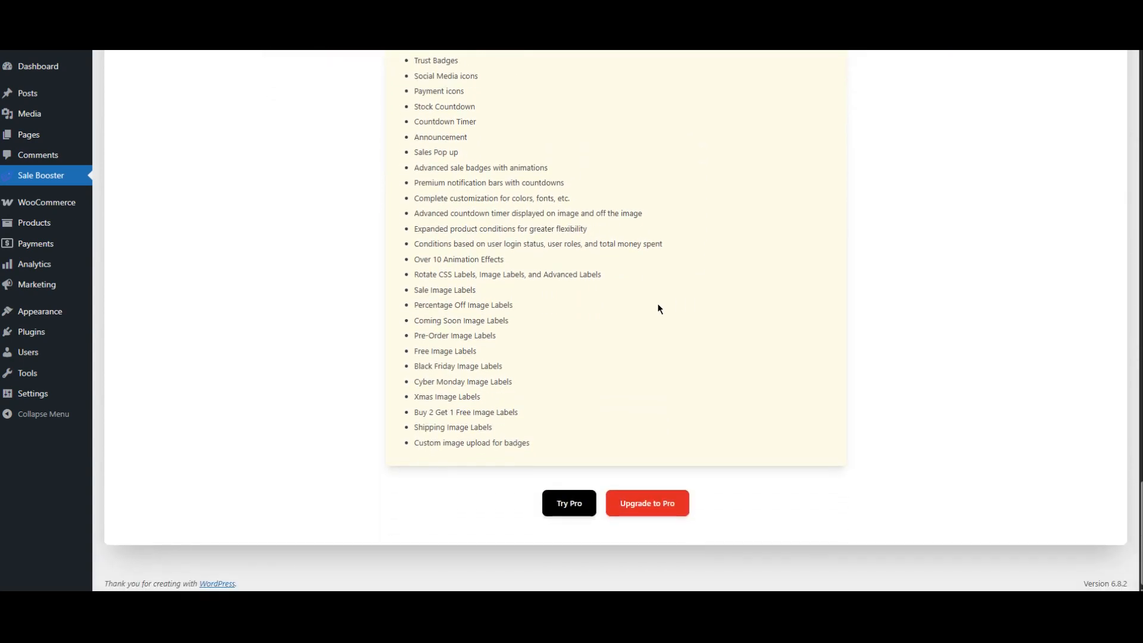
- Open the Upgrade to Pro product page and read through the WooCommerce Sale Badges and Product Labels details
click(639, 512)
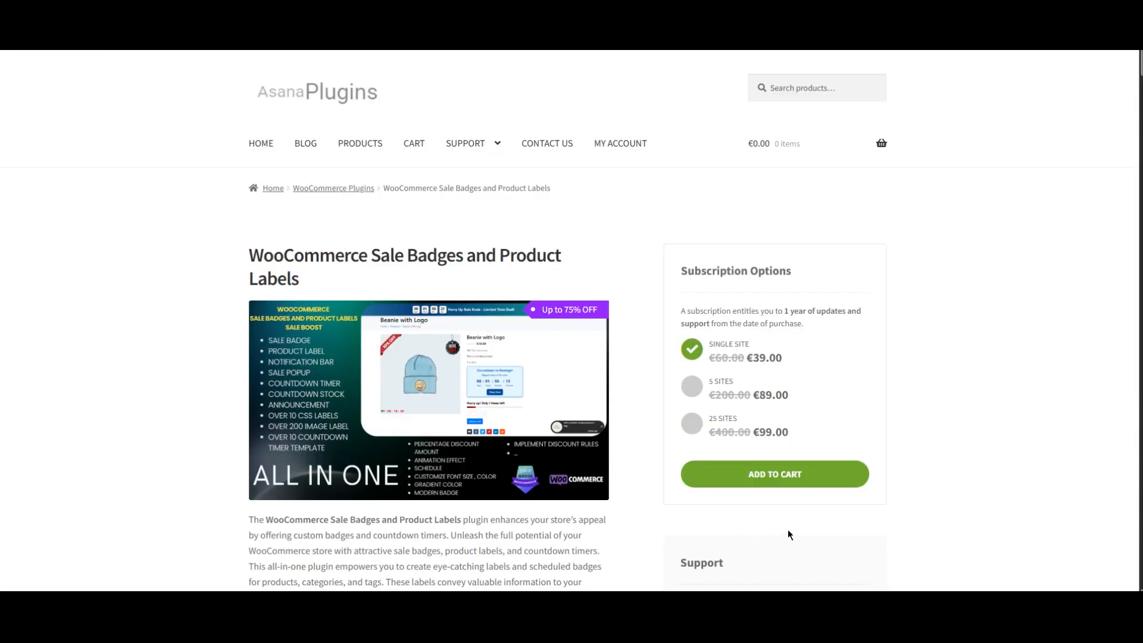
scroll(788, 530, down, 3)
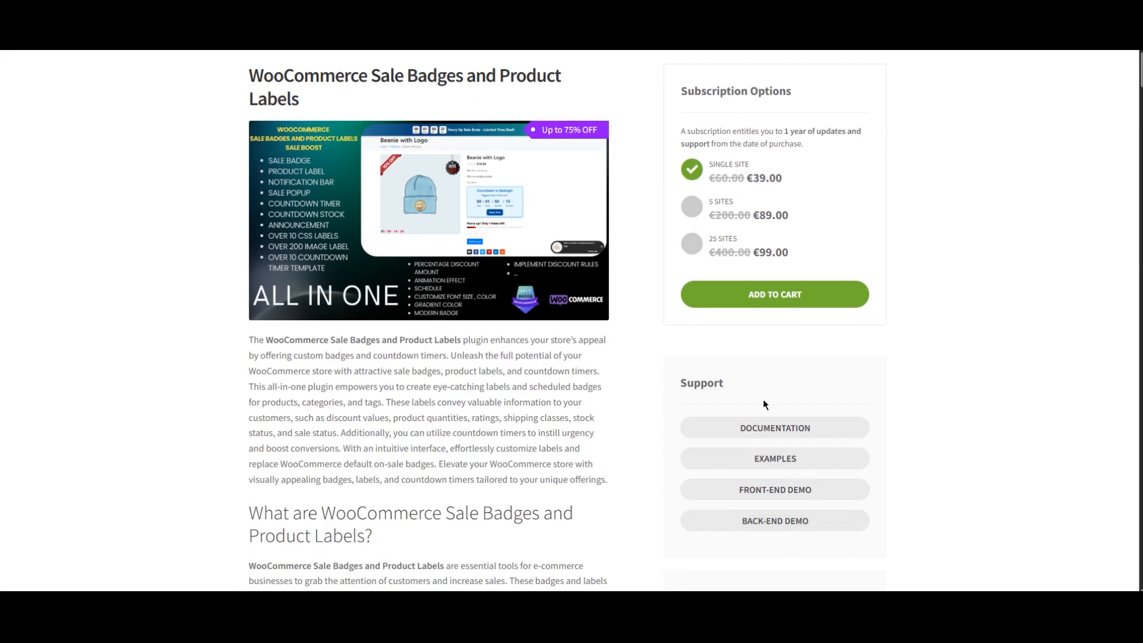
scroll(906, 462, down, 3)
scroll(968, 443, down, 1)
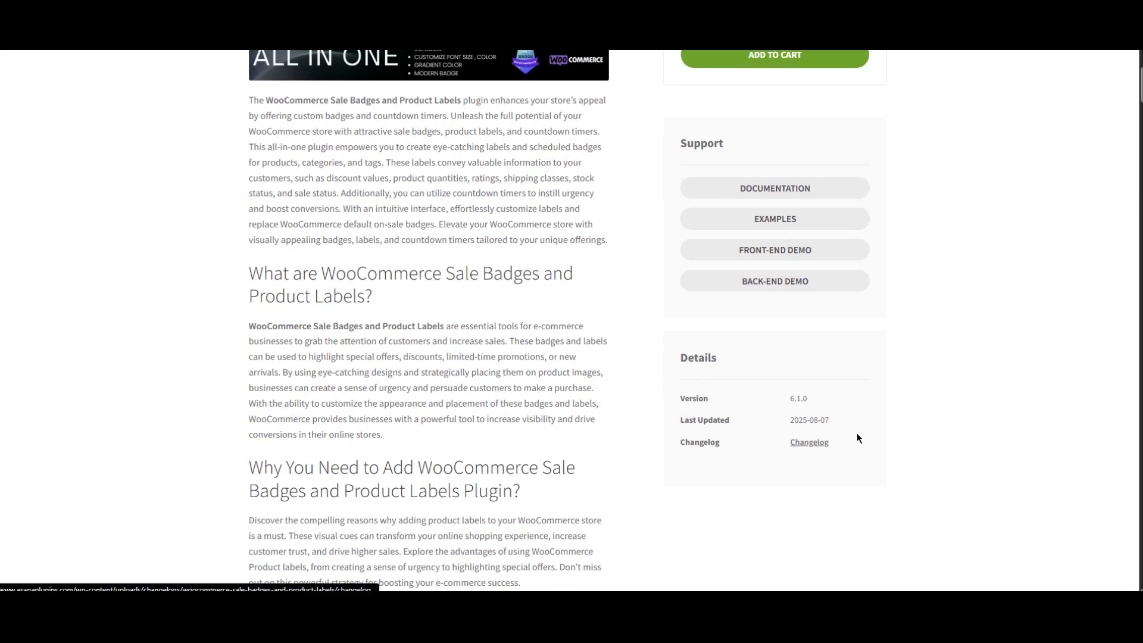
click(767, 225)
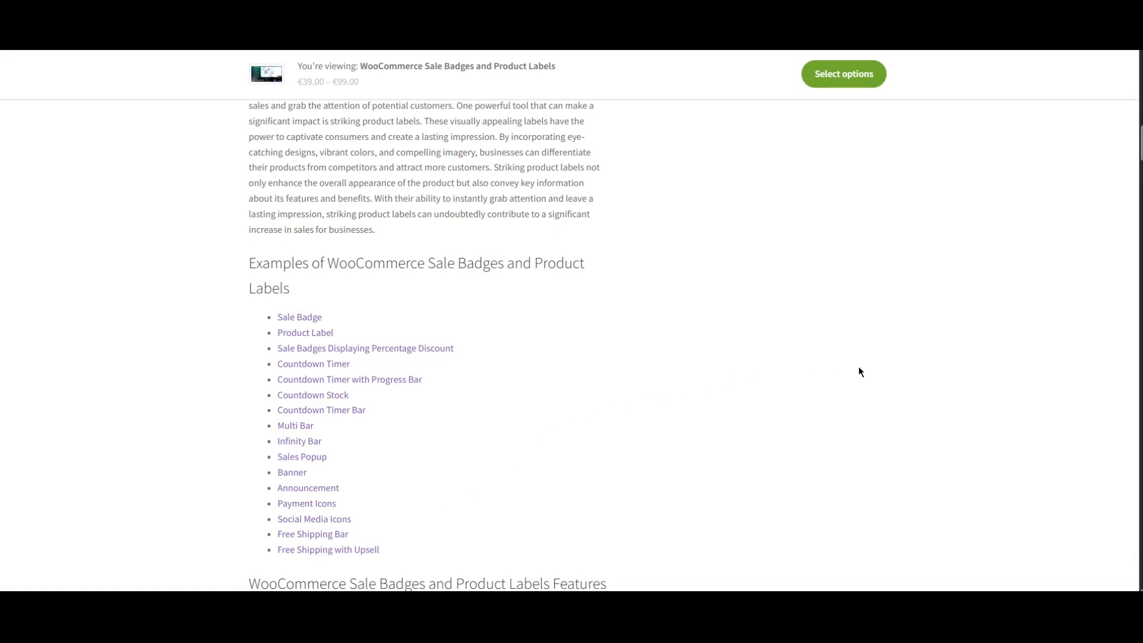
scroll(861, 366, up, 20)
scroll(929, 355, up, 3)
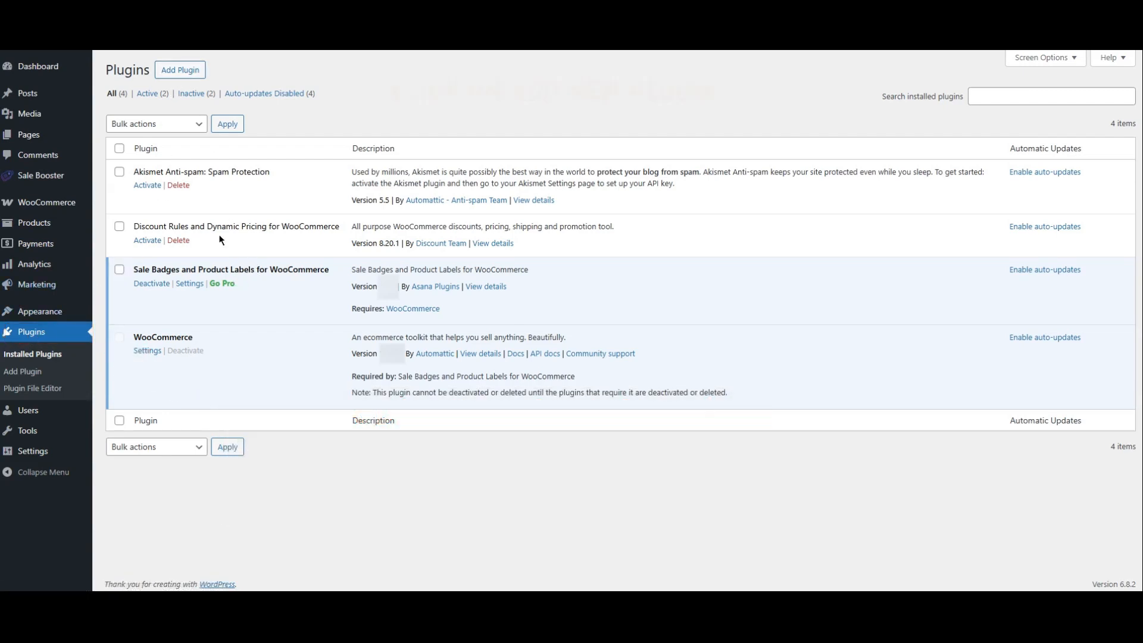
- Upload the easy-sale-badges-for-woocommerce-pro zip as a new plugin, install it and activate it
click(180, 70)
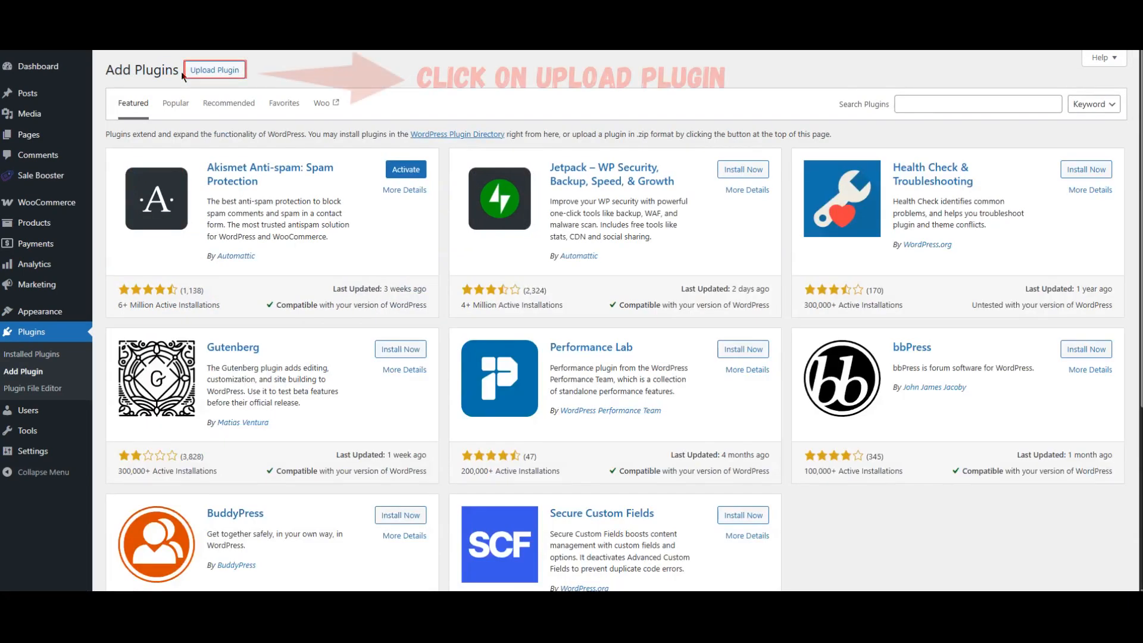
click(216, 73)
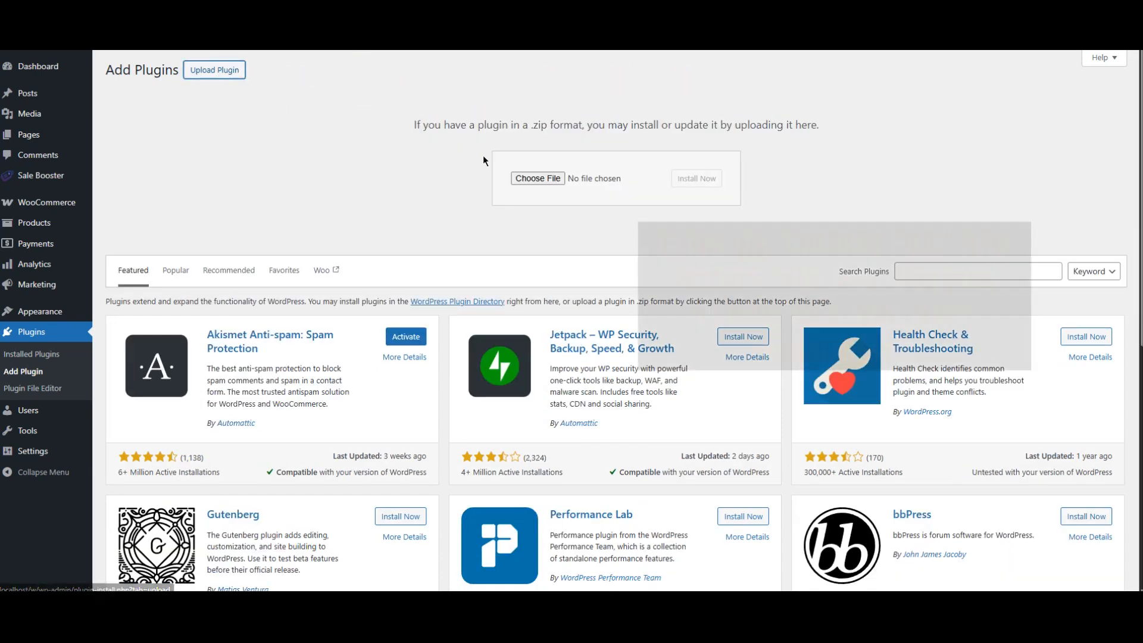
click(538, 180)
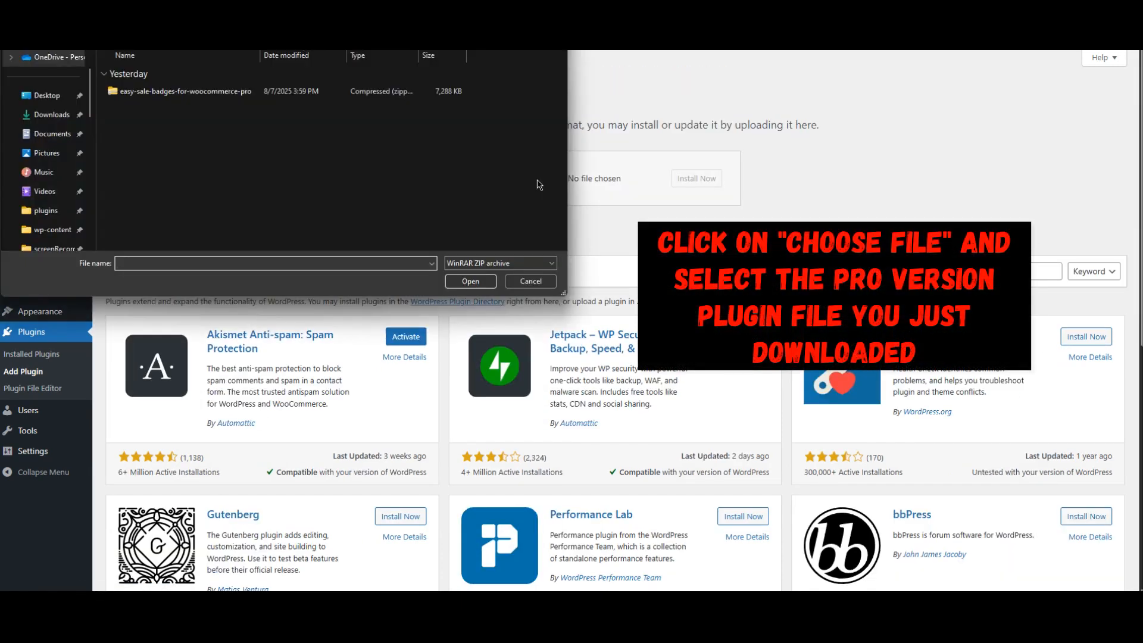
double_click(186, 94)
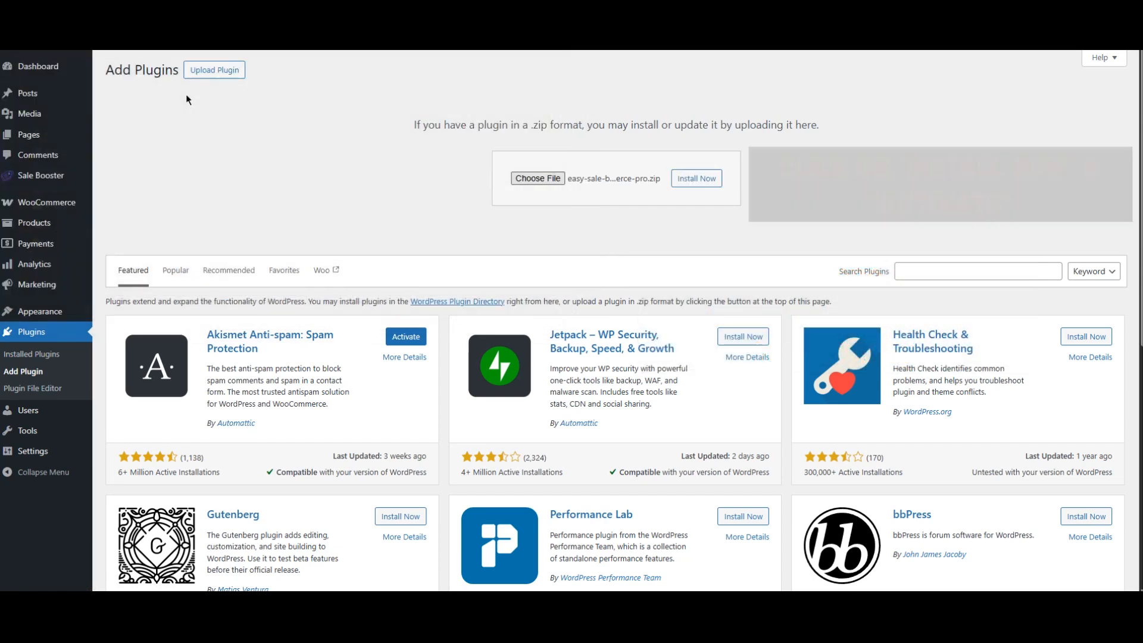
click(697, 180)
click(138, 179)
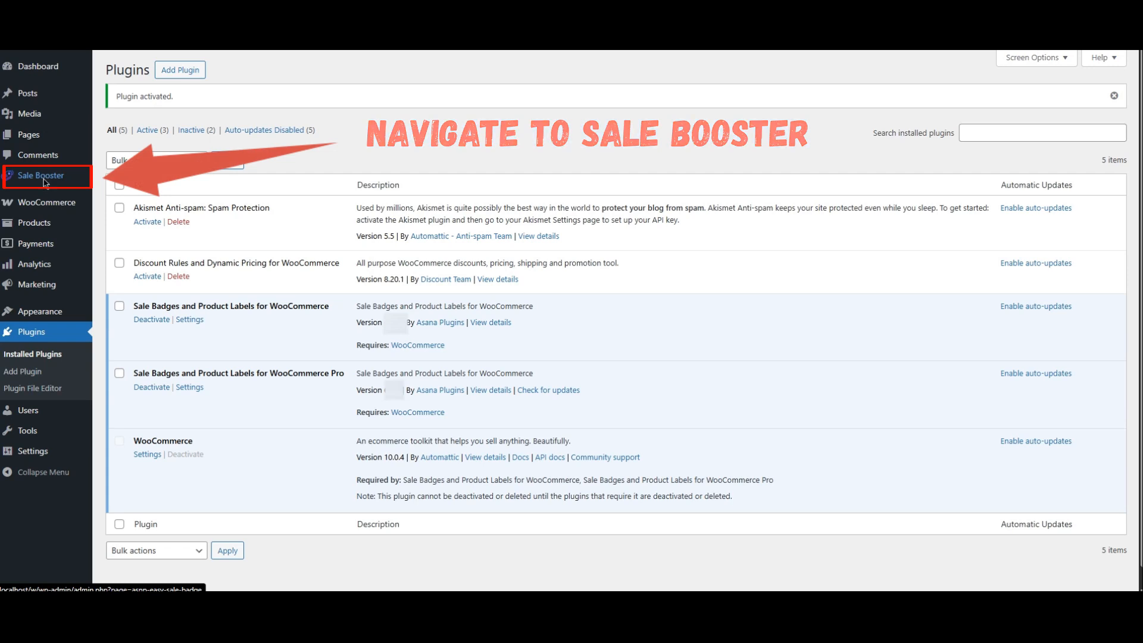
- Open Sale Booster, start a new badge and review its Image Labels, Modern Badges and Countdown Timer tabs
click(43, 176)
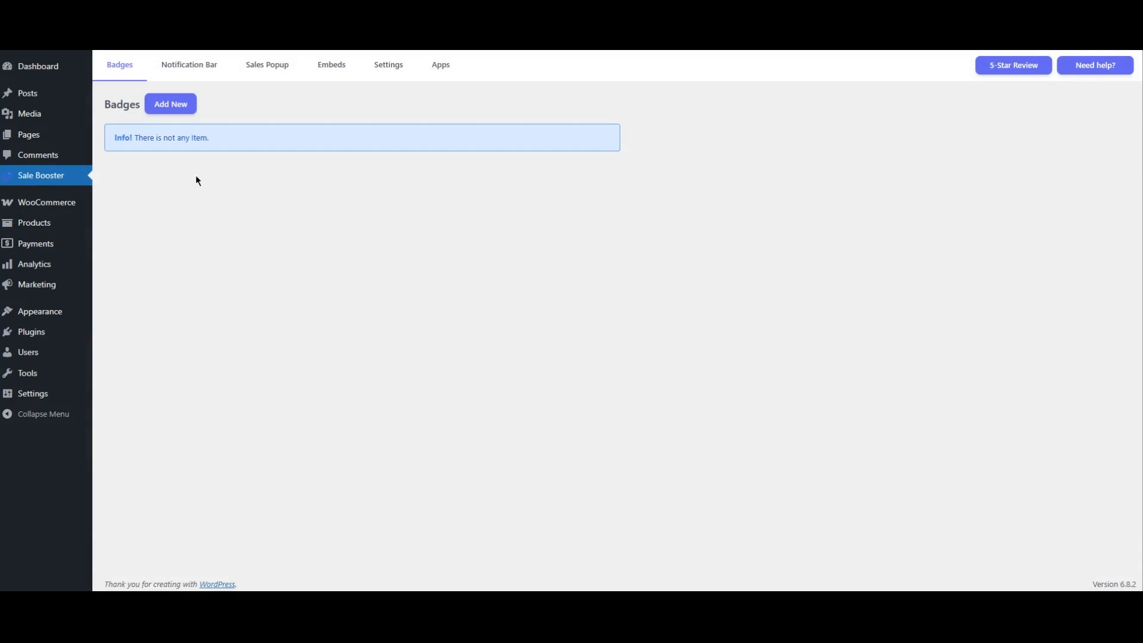
click(172, 107)
scroll(407, 254, down, 4)
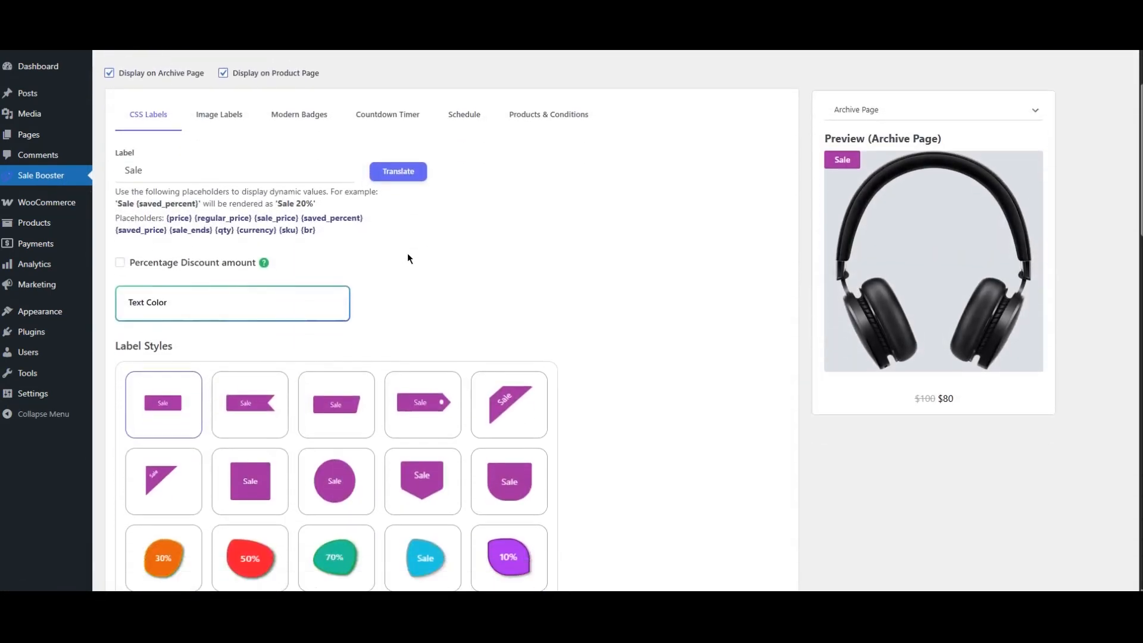
scroll(409, 258, up, 2)
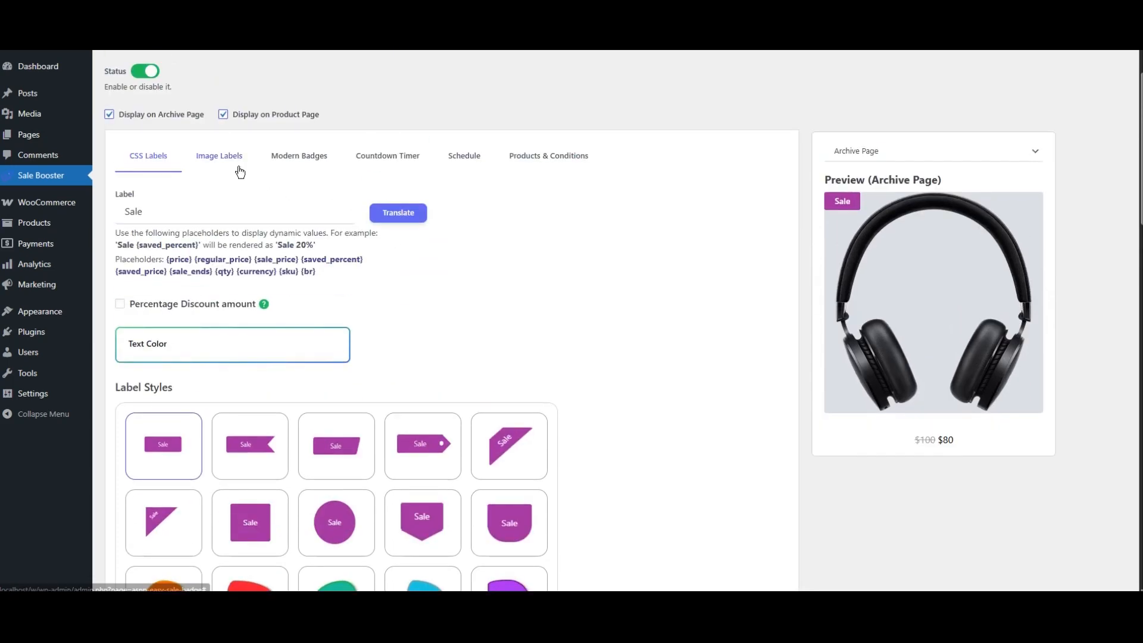
click(238, 170)
click(303, 171)
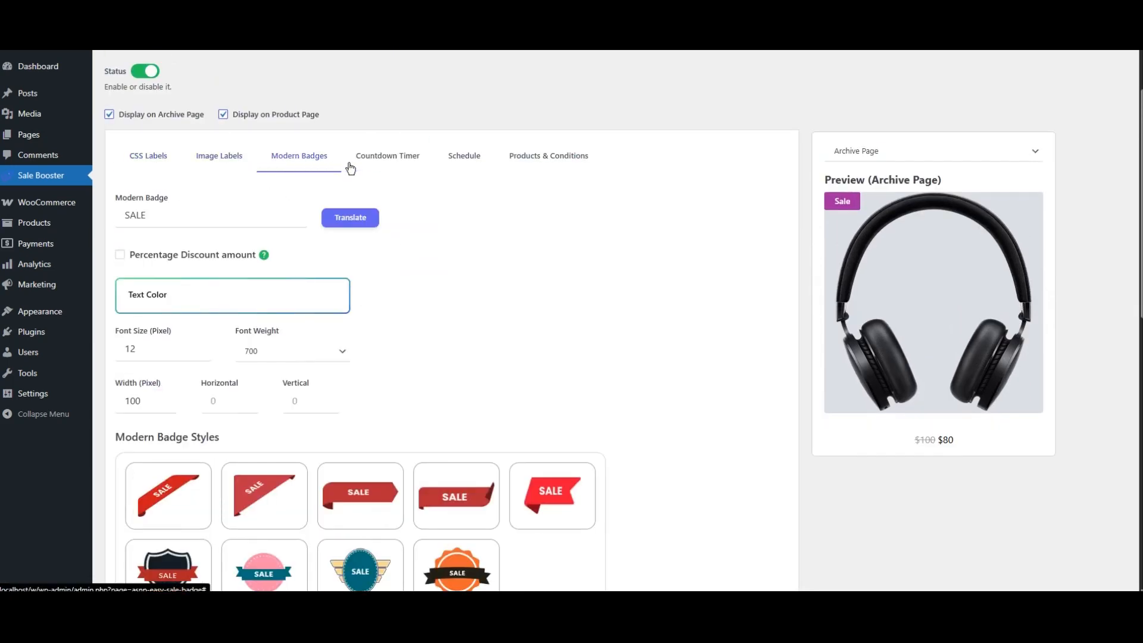
click(393, 168)
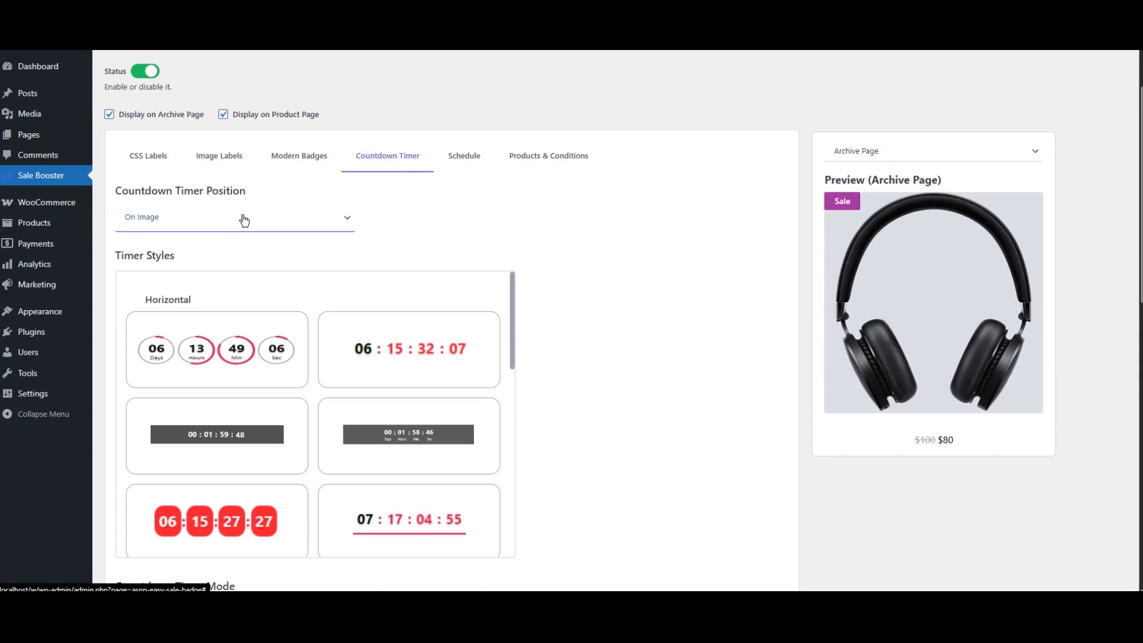
- Set the countdown timer position to Out of Image and review the product filter options under Products & Conditions
click(226, 222)
click(177, 256)
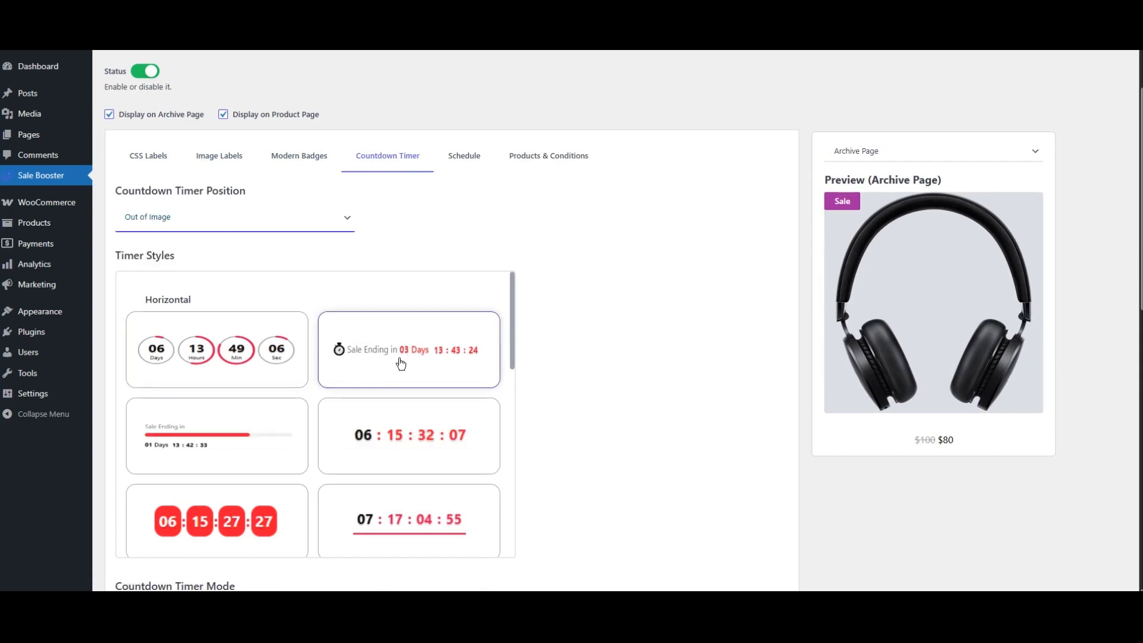
click(547, 175)
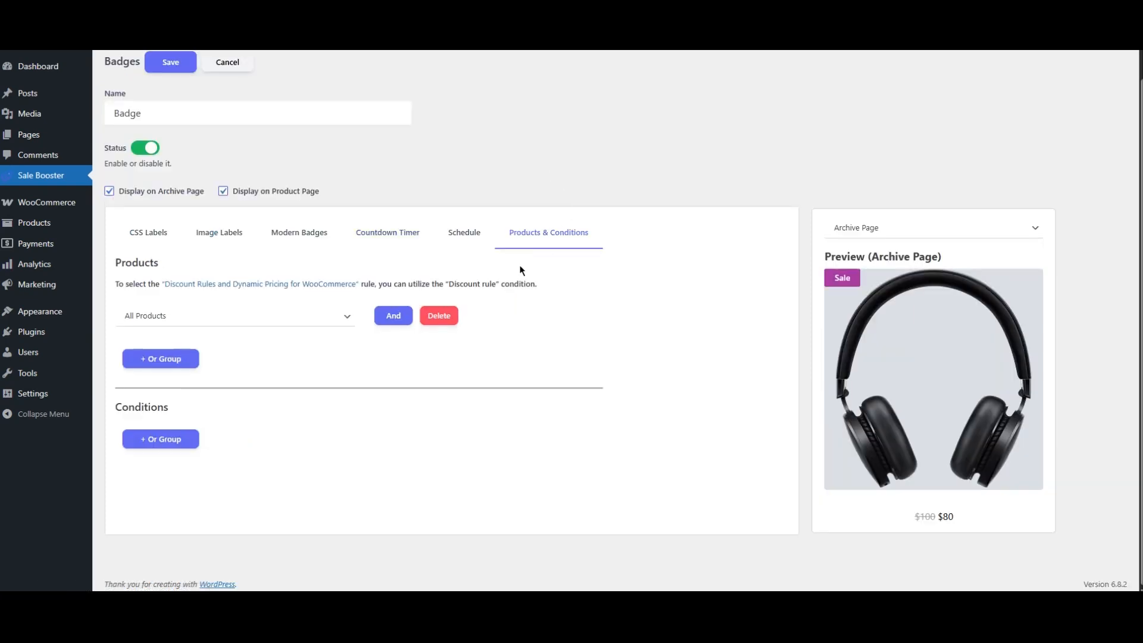
click(285, 322)
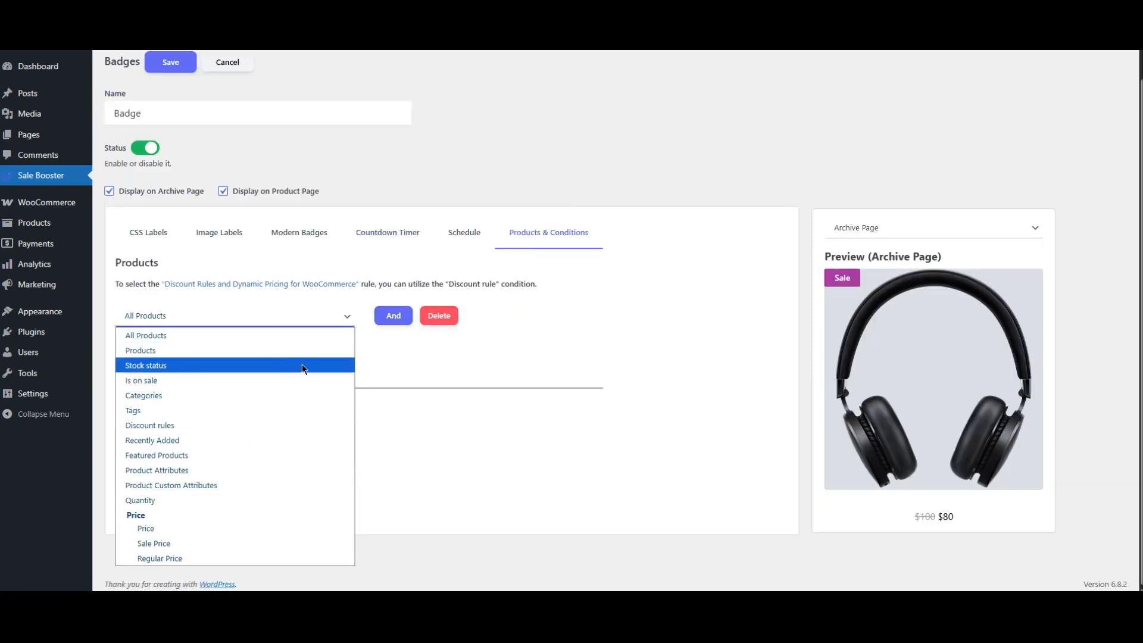
click(447, 357)
scroll(447, 353, up, 1)
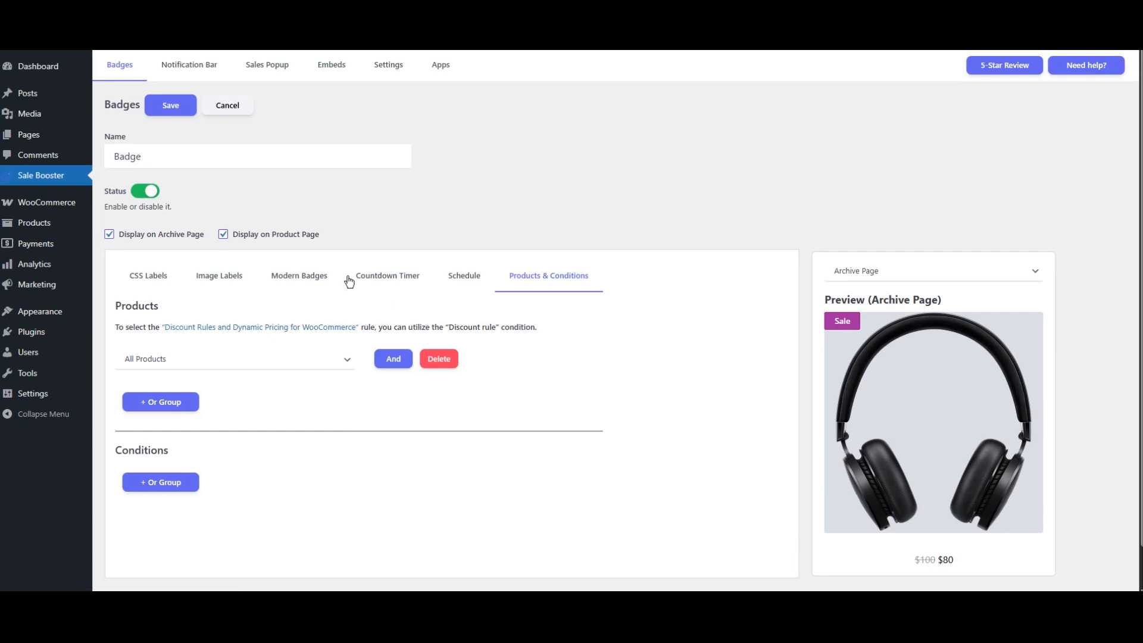
- Start a new notification bar and review its bar templates
click(201, 74)
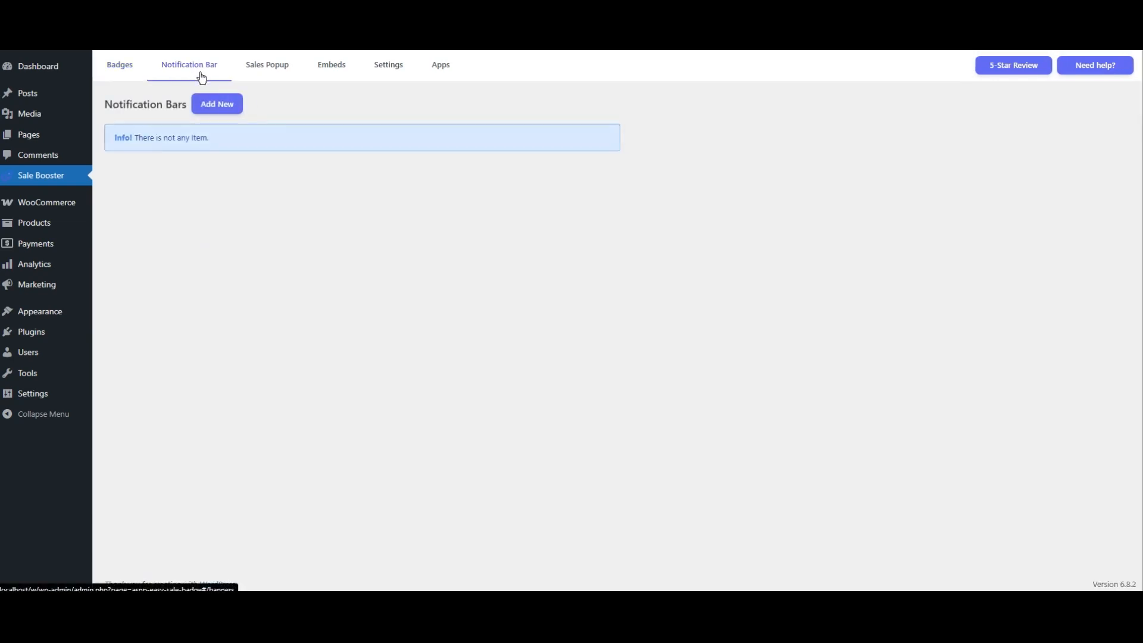
click(217, 105)
scroll(418, 197, down, 1)
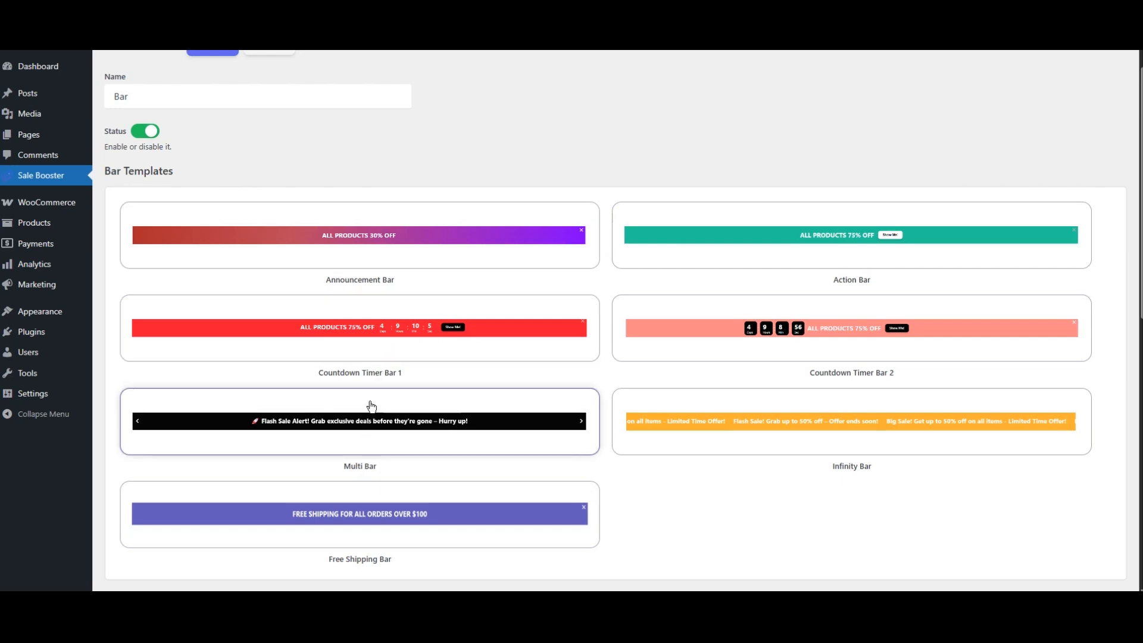
scroll(350, 322, up, 1)
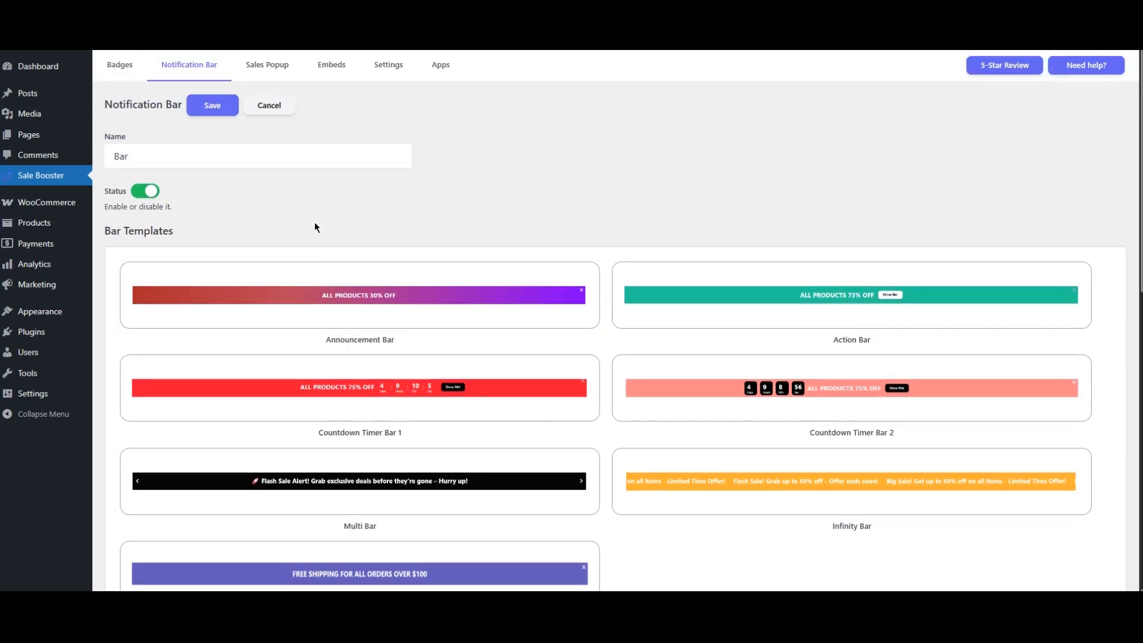
- Start a new sales popup and choose the Discount popup type with the red bar template
click(276, 69)
click(203, 113)
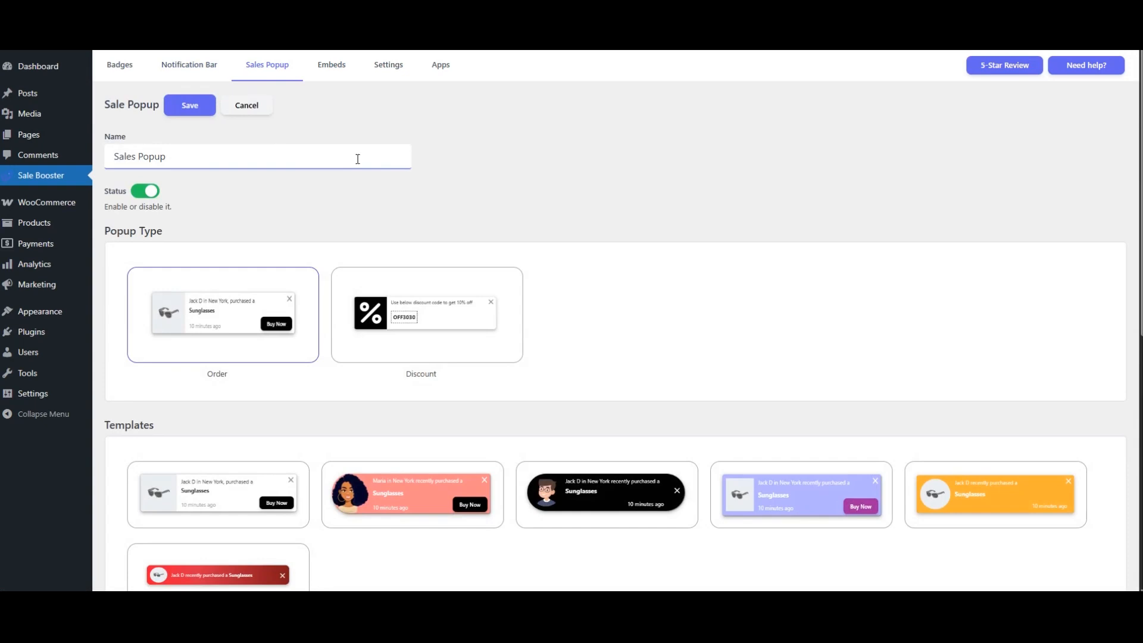
scroll(358, 166, down, 3)
click(444, 322)
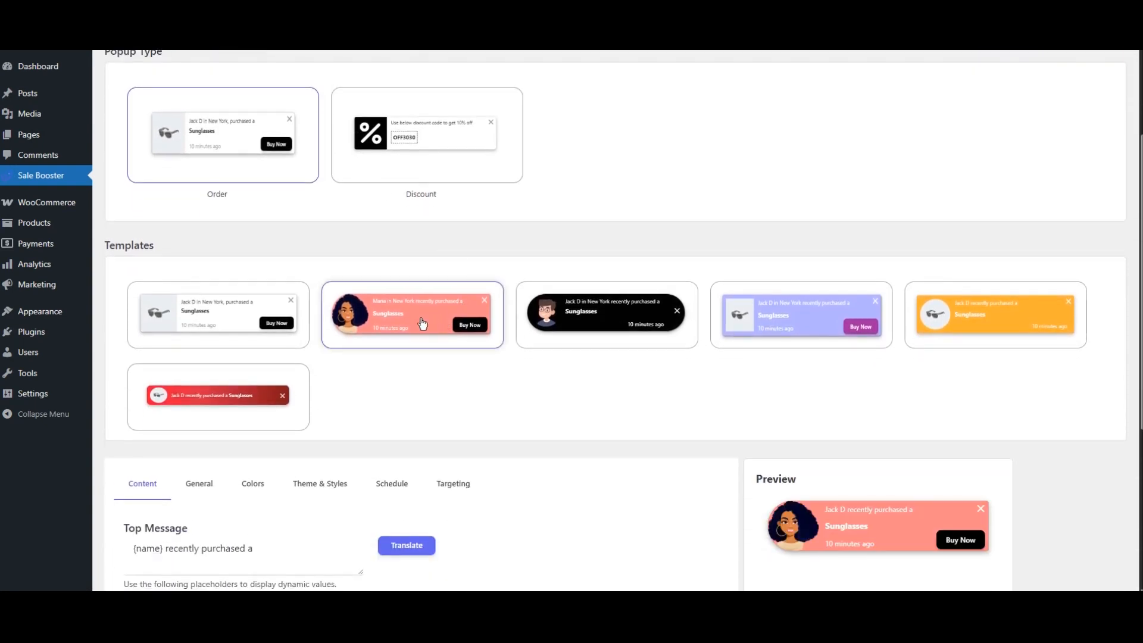
click(243, 326)
click(412, 186)
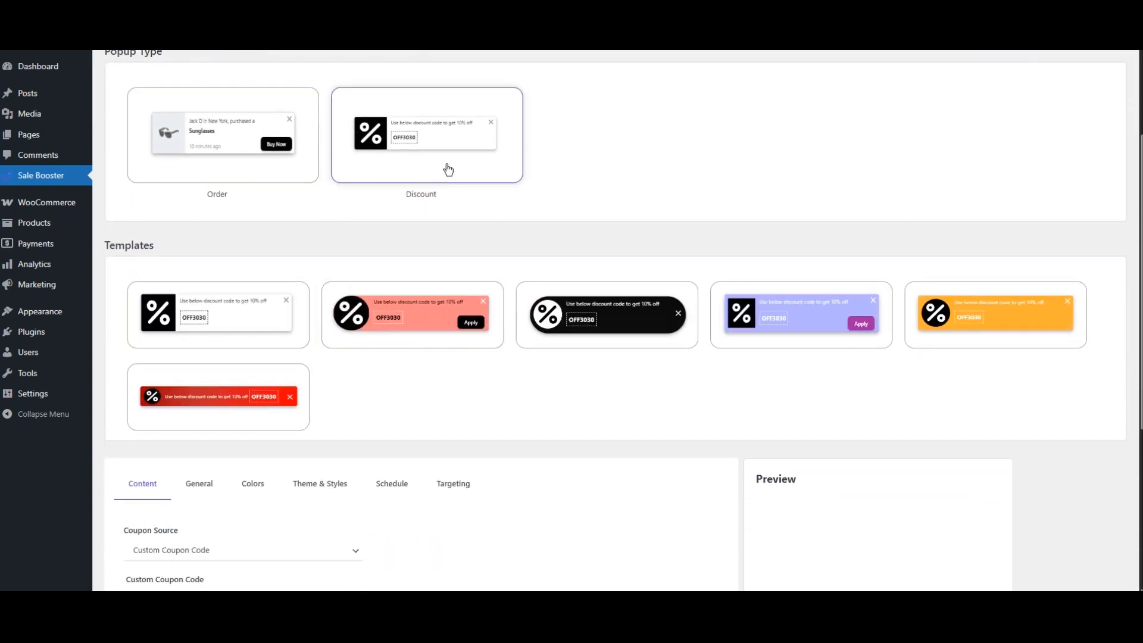
click(236, 316)
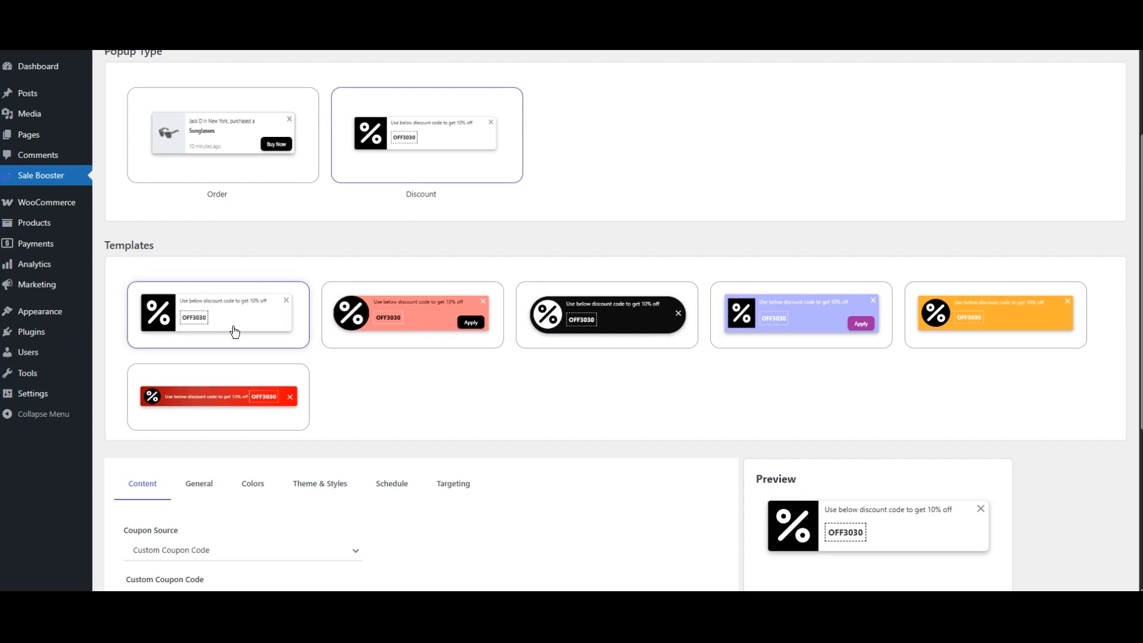
click(231, 400)
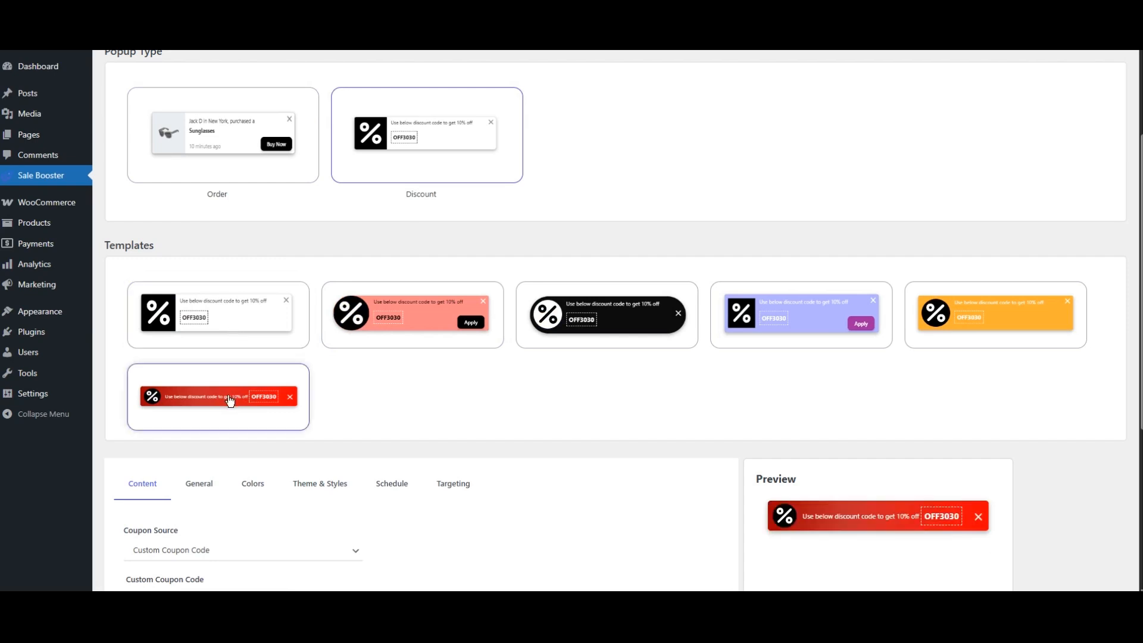
scroll(342, 248, up, 3)
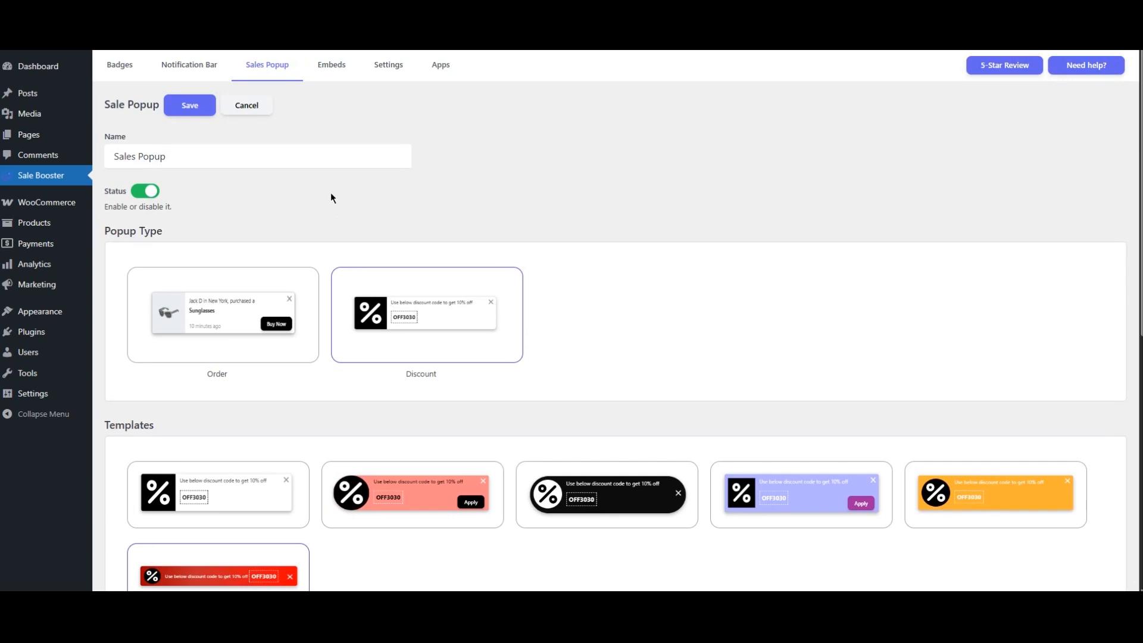
- Start a new embed and preview each embed type, finishing on Announcement
click(335, 80)
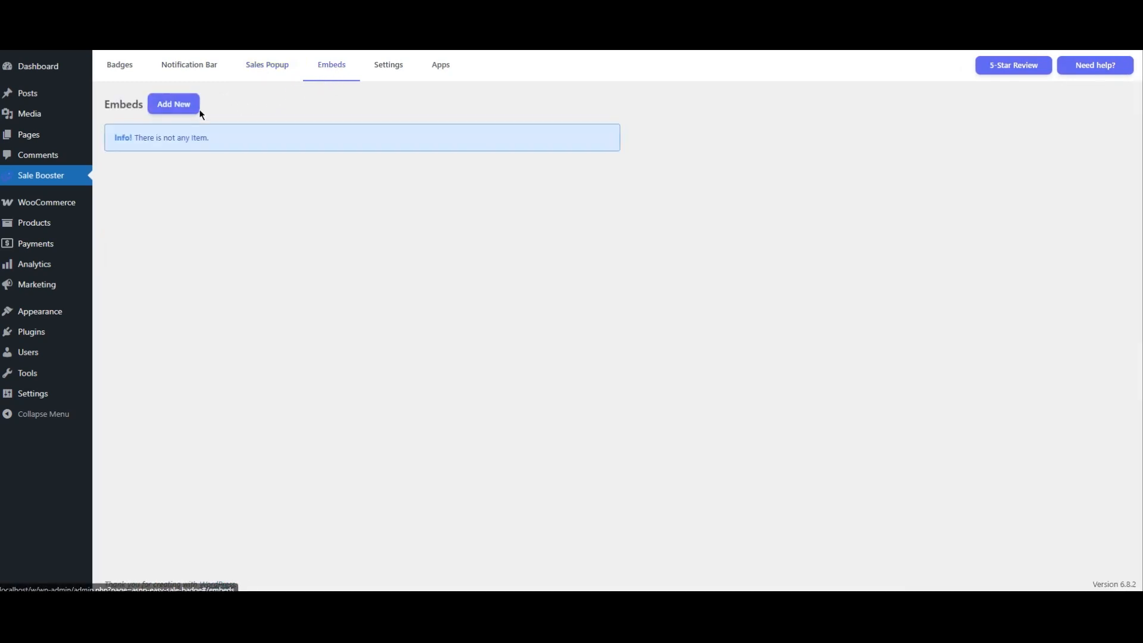
click(190, 113)
scroll(312, 159, down, 3)
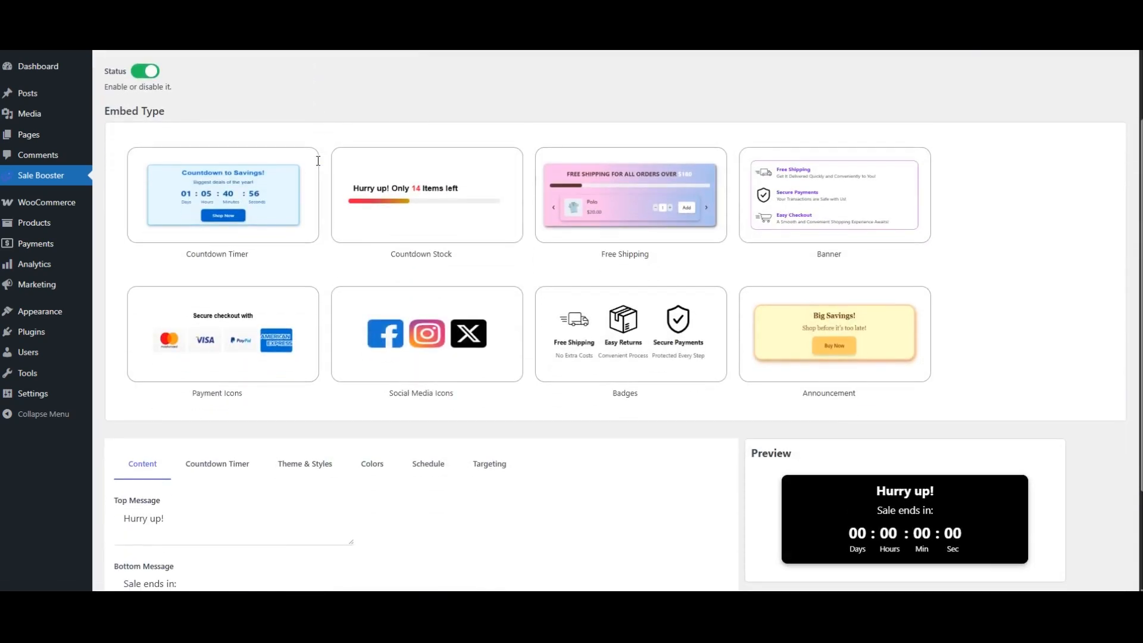
click(459, 171)
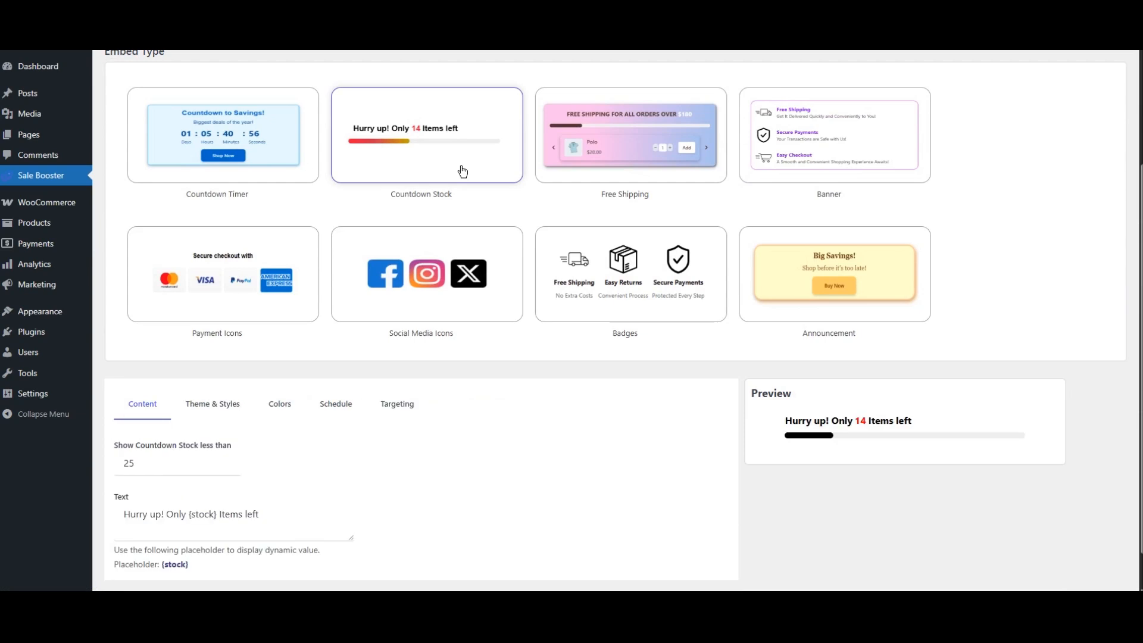
click(660, 160)
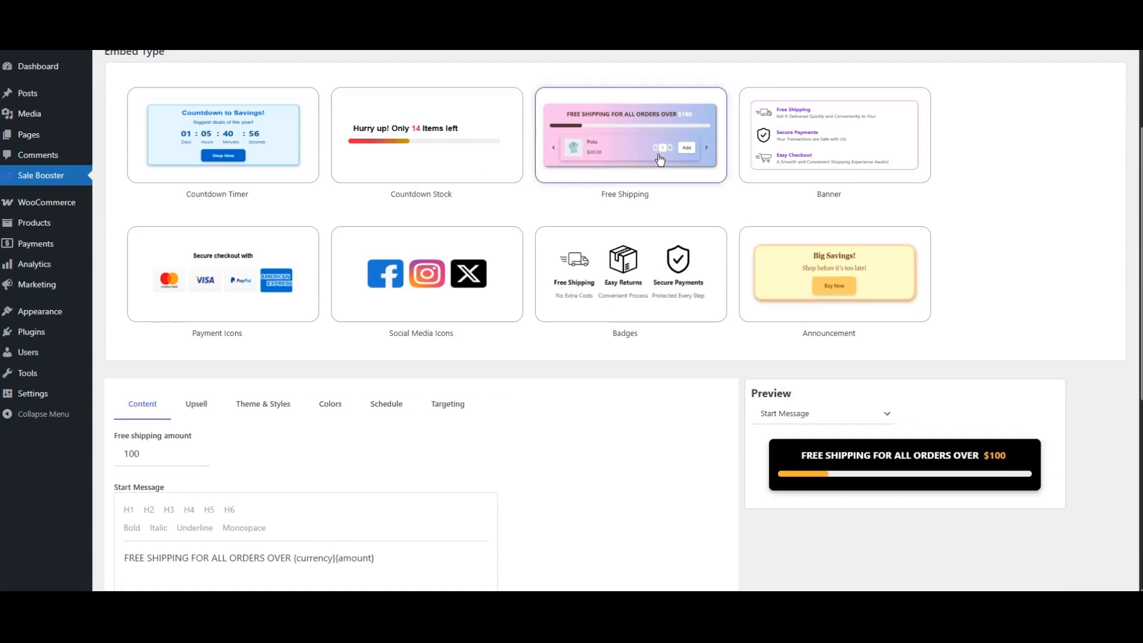
click(798, 158)
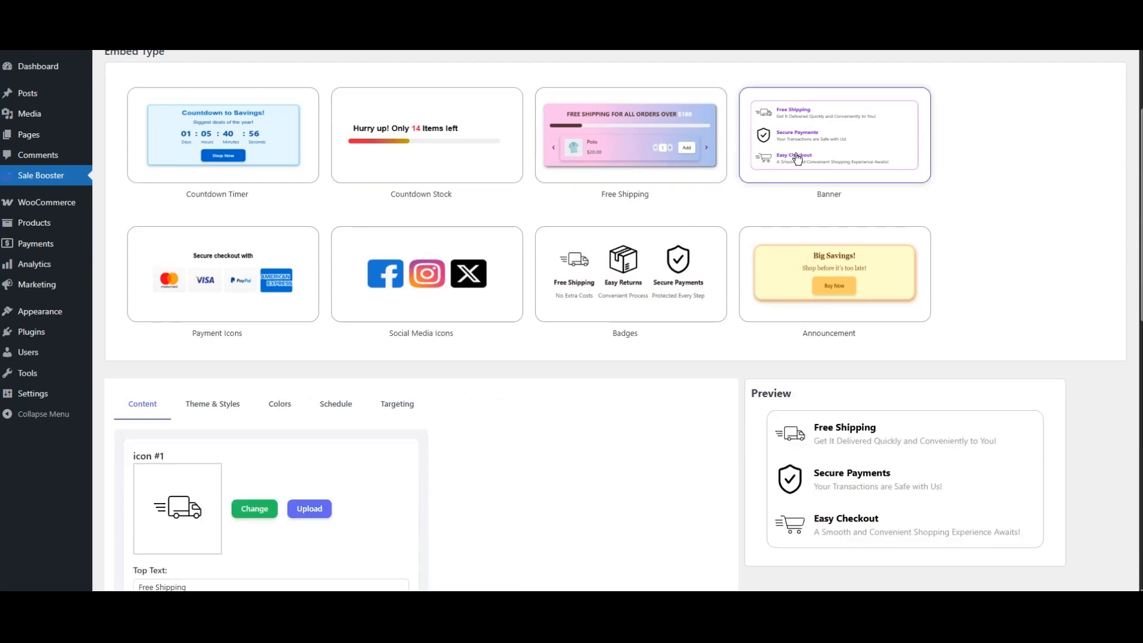
click(287, 286)
click(457, 299)
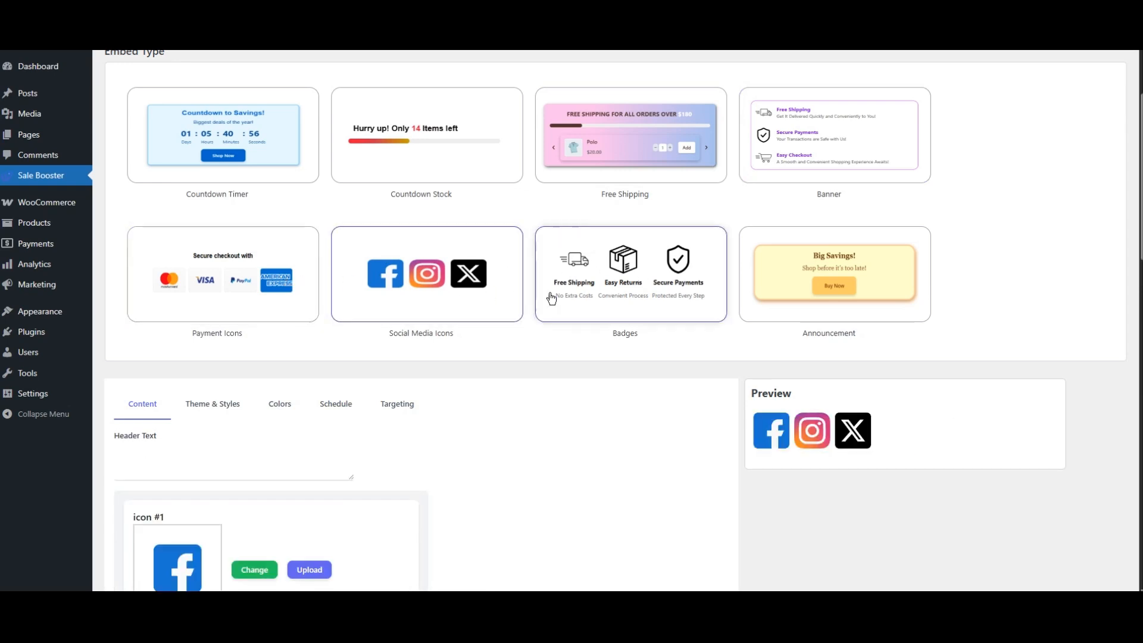
click(639, 296)
click(817, 290)
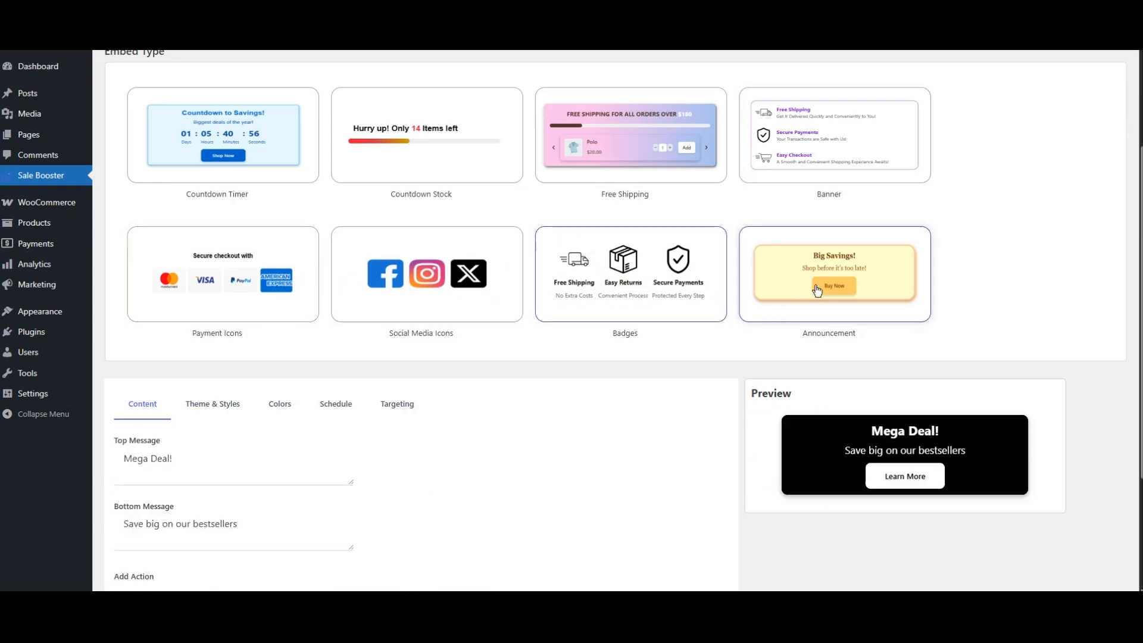
scroll(360, 309, up, 3)
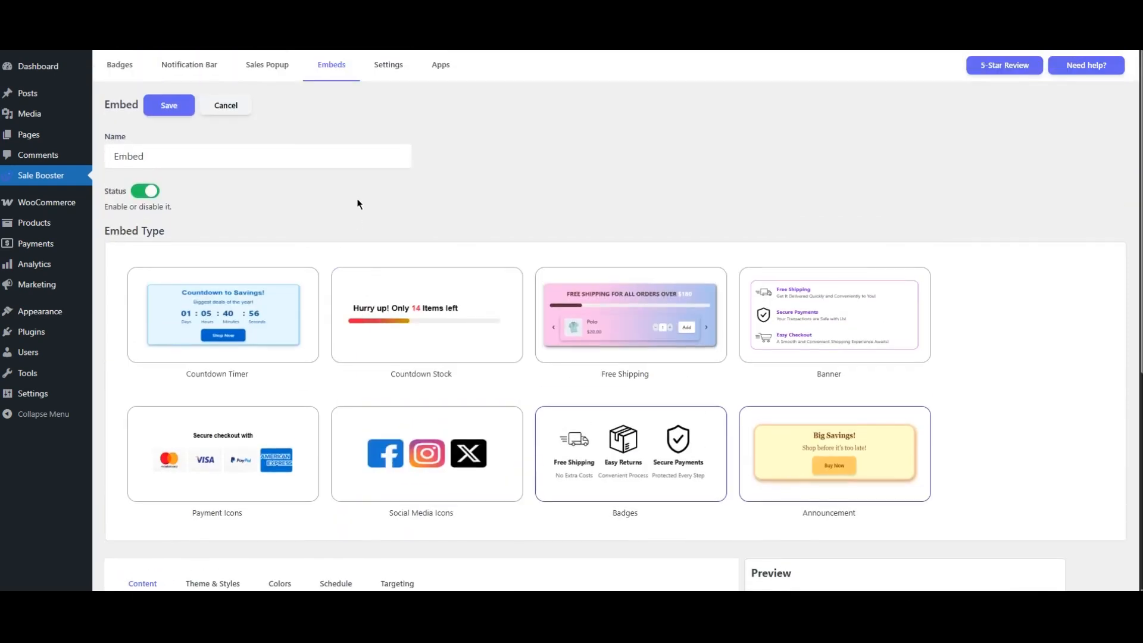
- Open the Sale Booster settings
click(390, 65)
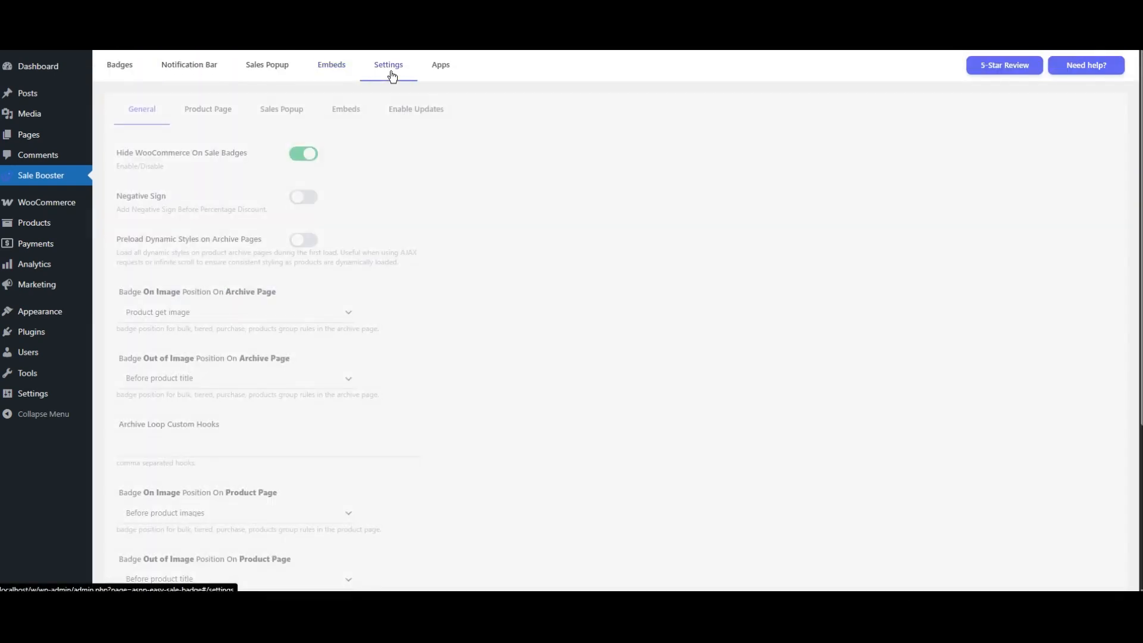